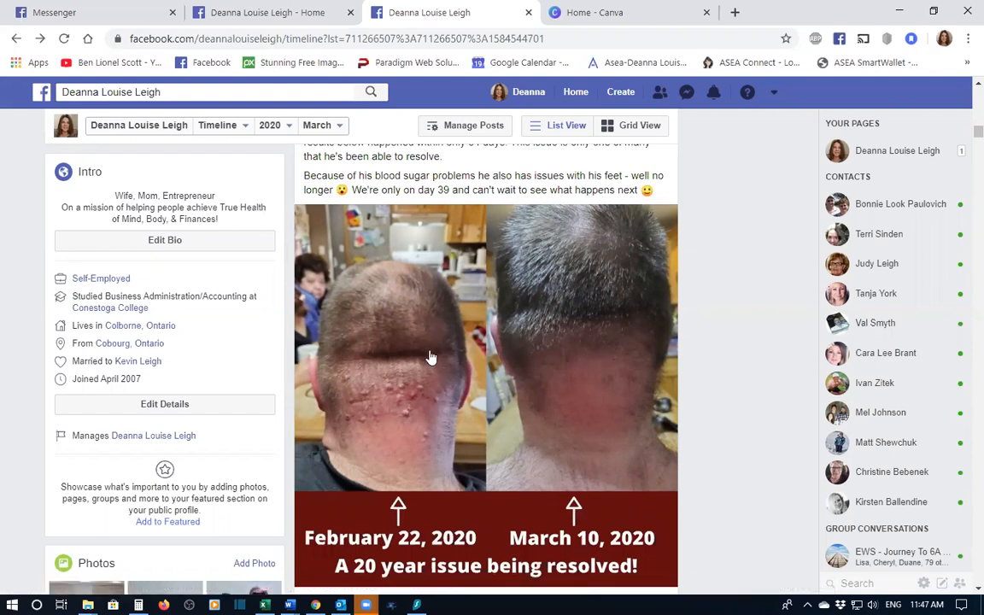
# - Start a new custom-size design of 1280 × 1280 px
pyautogui.click(615, 14)
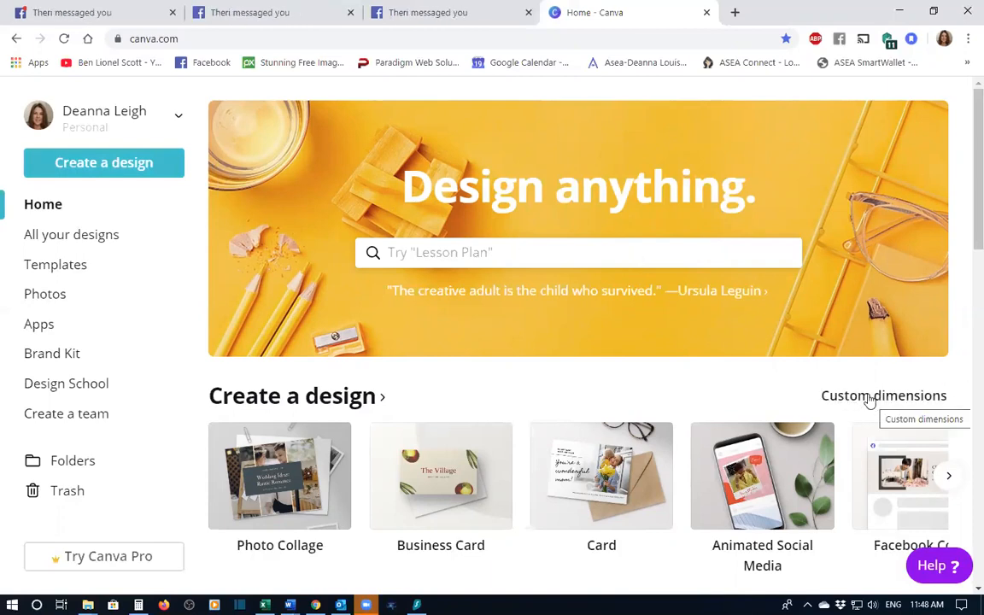
pyautogui.click(880, 399)
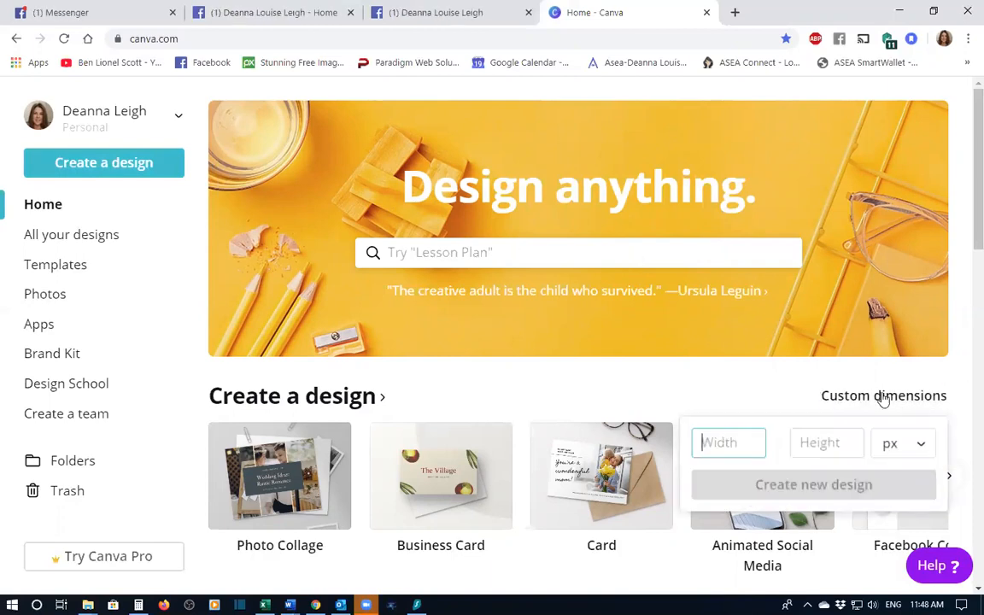
pyautogui.write('1280')
pyautogui.press('Tab')
pyautogui.write('1280')
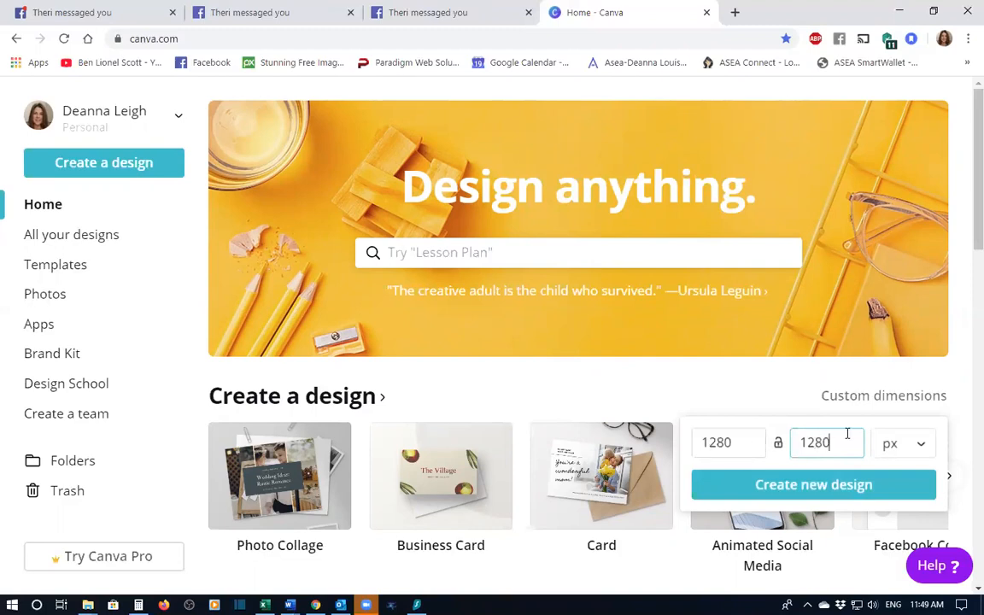
pyautogui.click(808, 486)
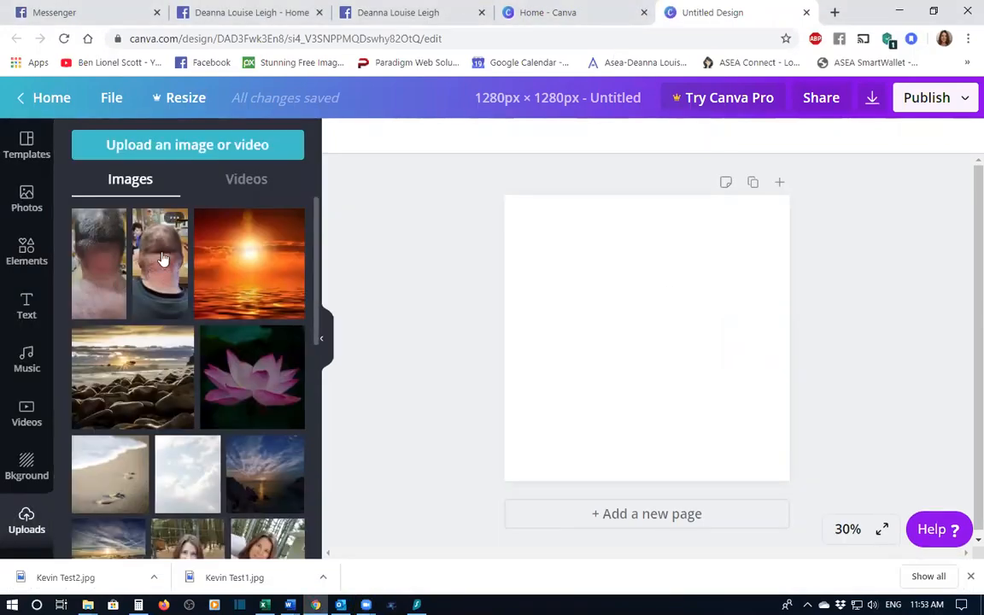
# - Upload the images Kevin Test1.jpg and Kevin Test2.jpg from the ASEA folder
pyautogui.click(224, 147)
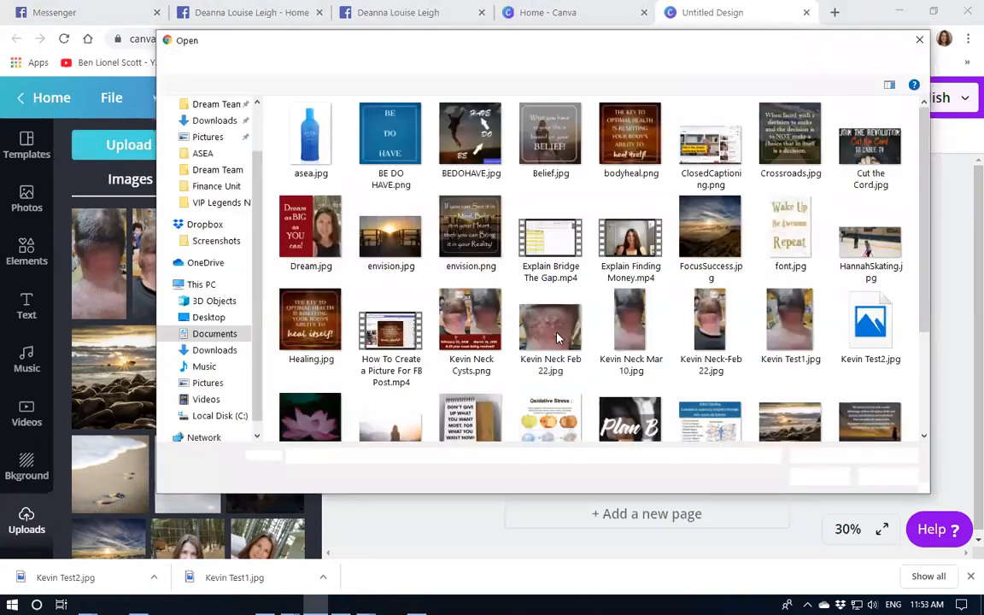
pyautogui.click(799, 346)
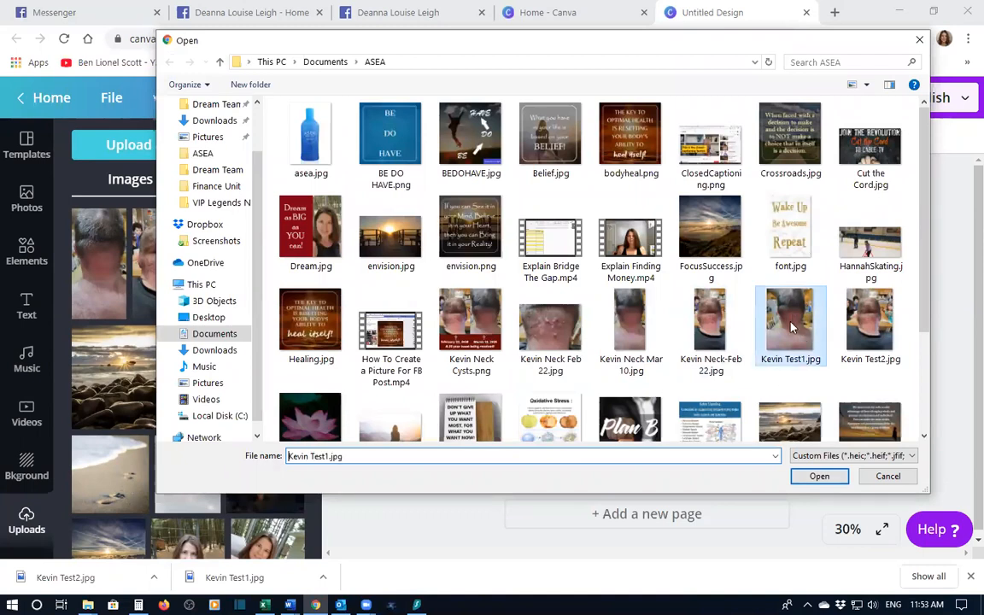
pyautogui.keyDown('ctrl'); pyautogui.click(872, 336); pyautogui.keyUp('ctrl')
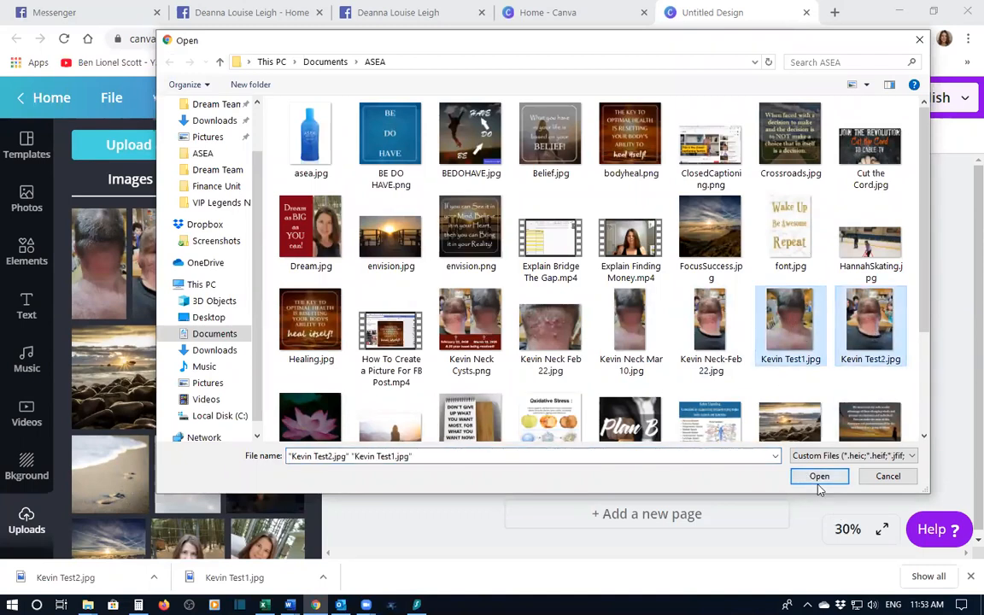
pyautogui.click(818, 477)
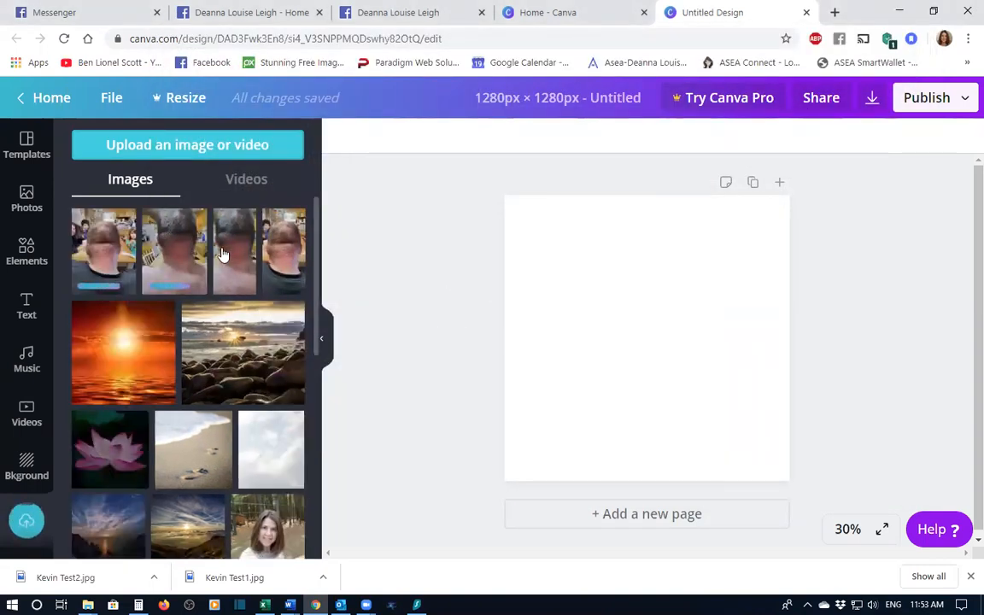
# - Add the first neck photo and fit it into the left half of the canvas, about 640 px wide and full height
pyautogui.click(95, 258)
pyautogui.moveTo(632, 243); pyautogui.dragTo(630, 195)
pyautogui.moveTo(649, 431); pyautogui.dragTo(653, 477)
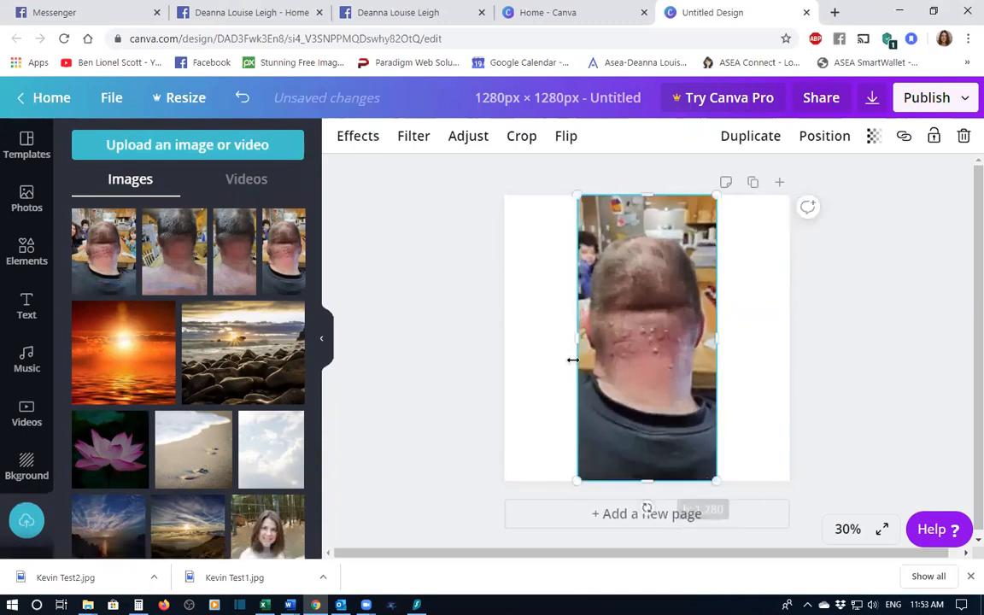
pyautogui.moveTo(716, 337); pyautogui.dragTo(699, 341)
pyautogui.moveTo(639, 342)
pyautogui.mouseDown()
pyautogui.moveTo(578, 341)
pyautogui.moveTo(651, 341)
pyautogui.mouseUp()
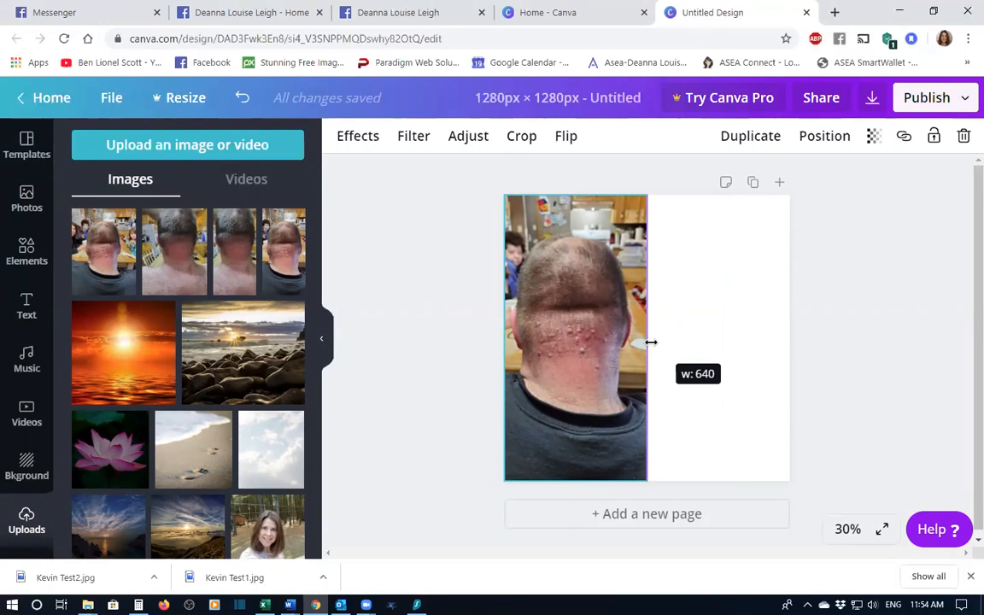
pyautogui.moveTo(651, 342); pyautogui.dragTo(642, 342)
pyautogui.moveTo(504, 338); pyautogui.dragTo(524, 339)
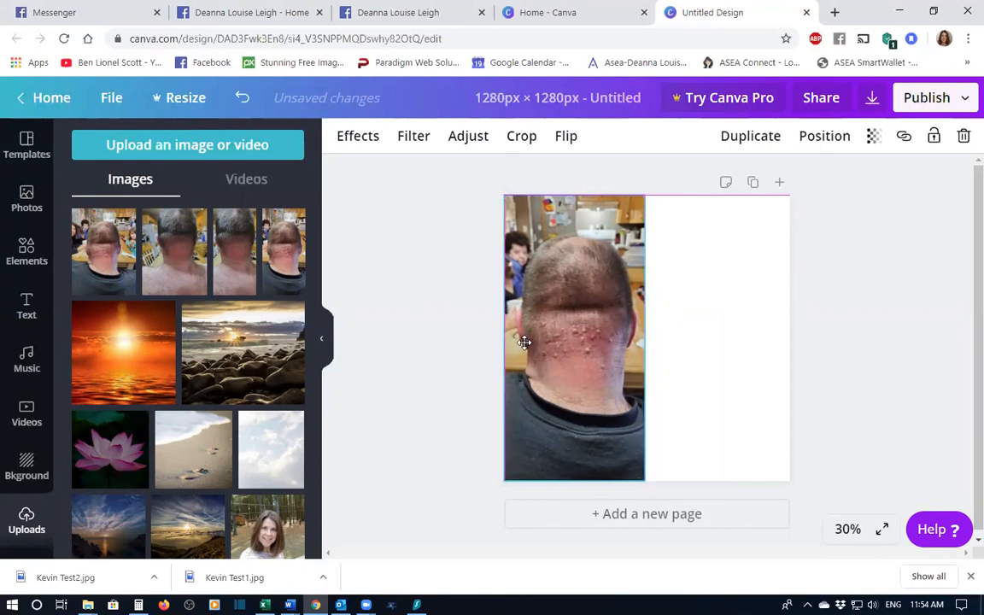
pyautogui.moveTo(645, 336); pyautogui.dragTo(649, 336)
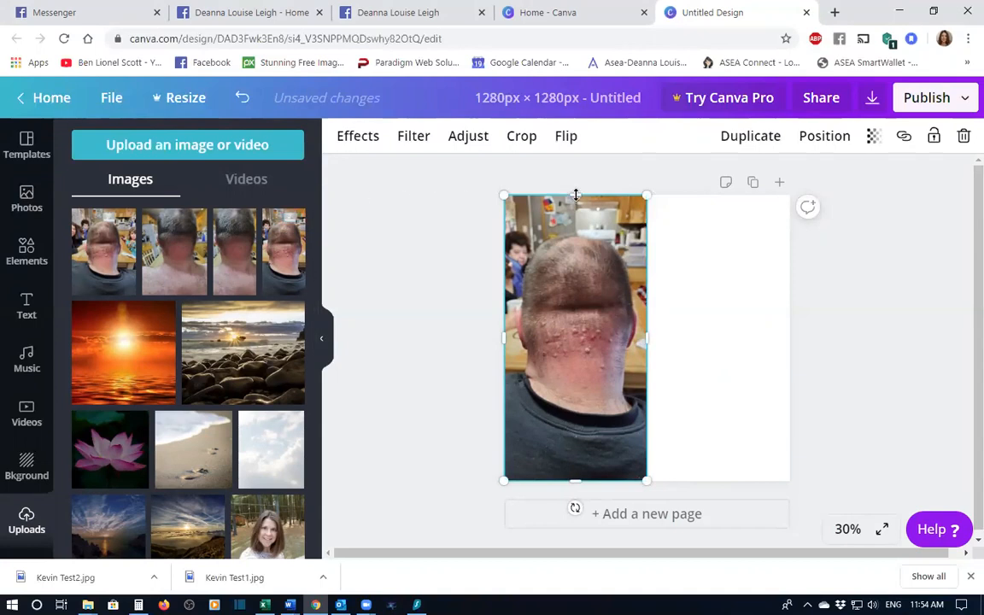
pyautogui.moveTo(576, 194); pyautogui.dragTo(575, 218)
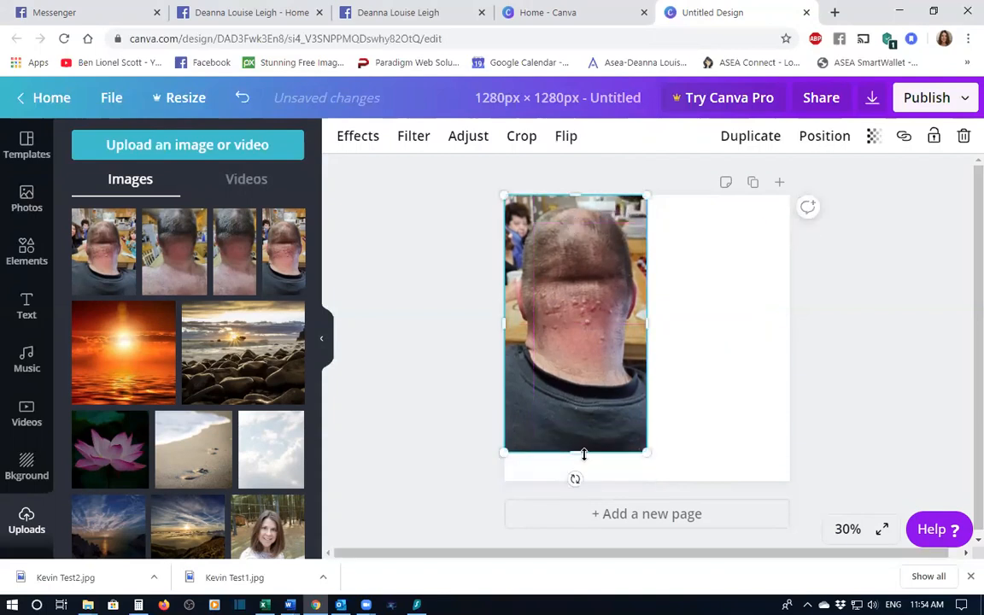
pyautogui.moveTo(576, 450); pyautogui.dragTo(580, 482)
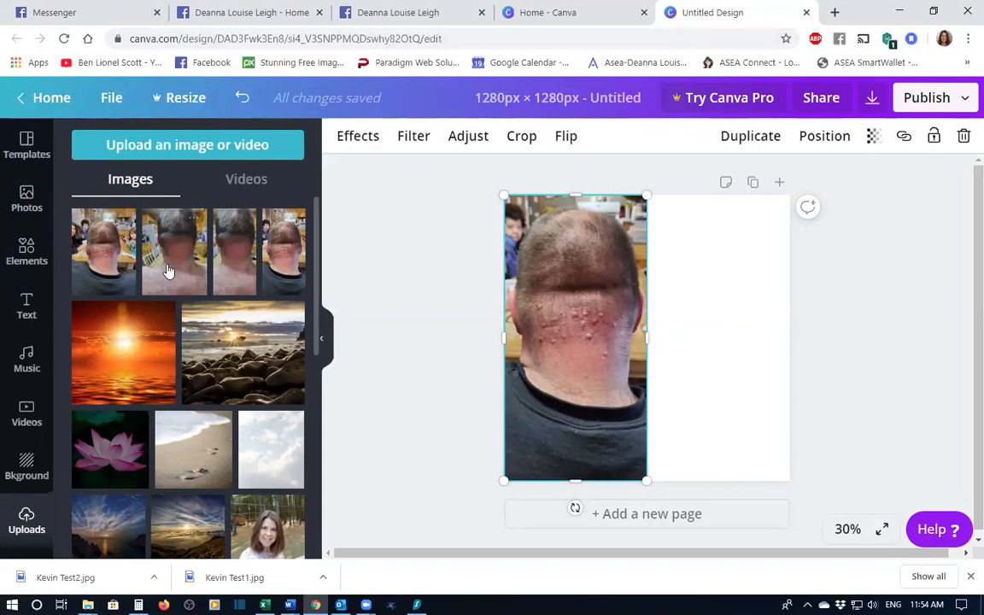
# - Add the second neck photo and fit it into the right half of the canvas at full height
pyautogui.click(226, 279)
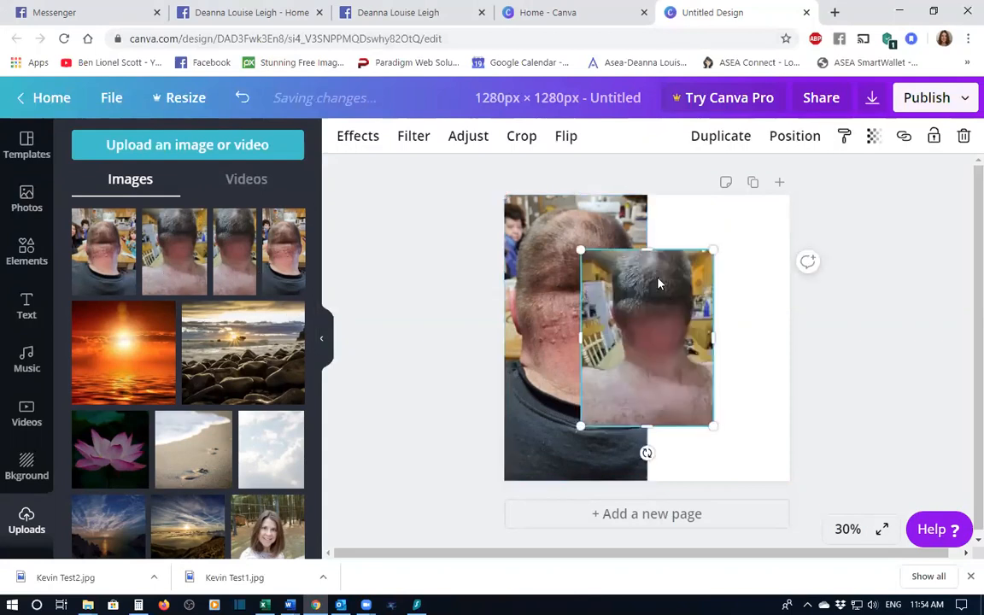
pyautogui.moveTo(649, 254); pyautogui.dragTo(643, 198)
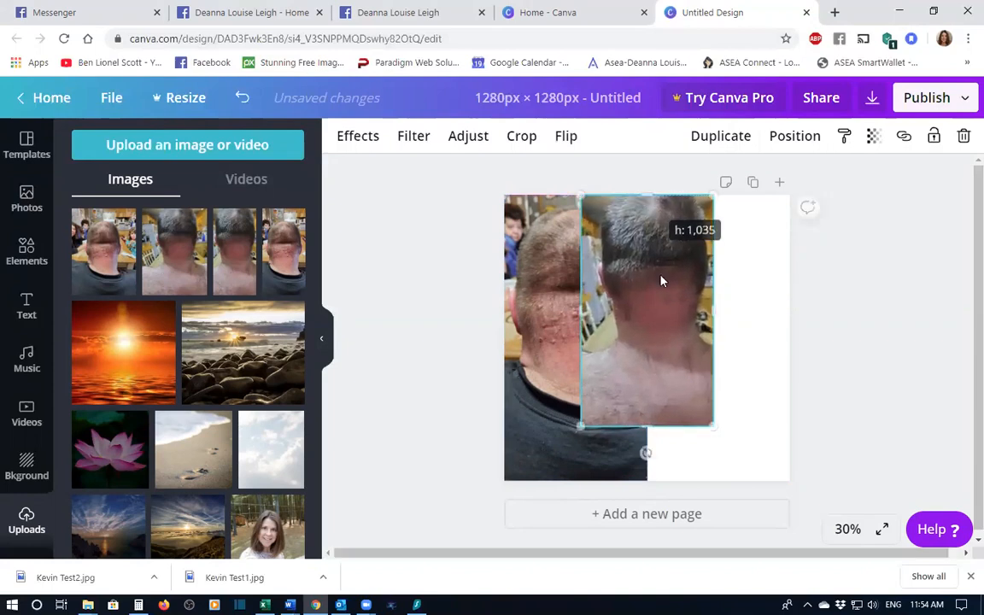
pyautogui.moveTo(680, 278); pyautogui.dragTo(723, 282)
pyautogui.moveTo(779, 314)
pyautogui.mouseDown()
pyautogui.moveTo(794, 313)
pyautogui.moveTo(779, 326)
pyautogui.mouseUp()
pyautogui.moveTo(718, 482); pyautogui.dragTo(716, 481)
pyautogui.moveTo(729, 369); pyautogui.dragTo(727, 388)
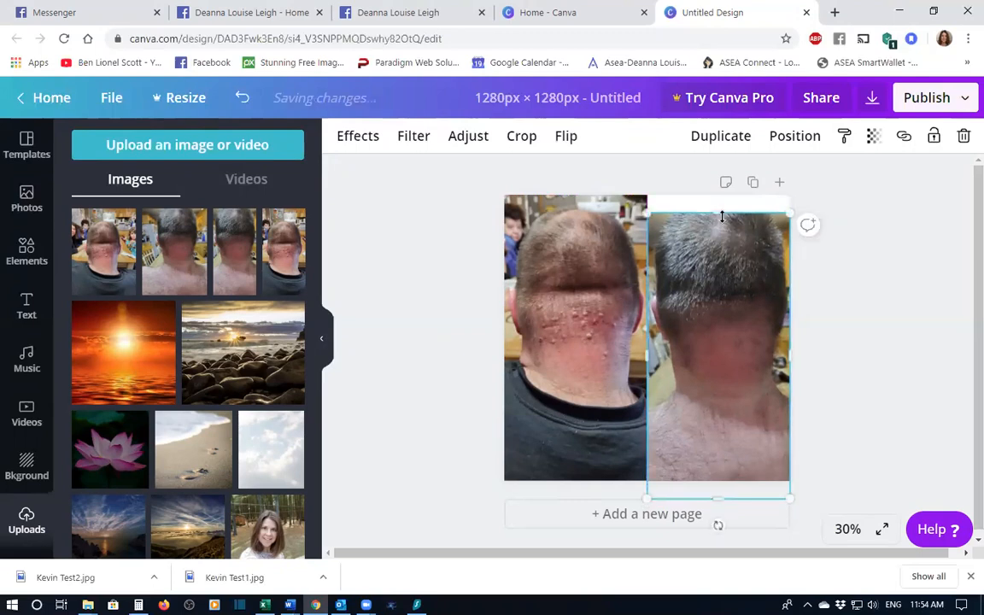
pyautogui.moveTo(718, 213); pyautogui.dragTo(719, 189)
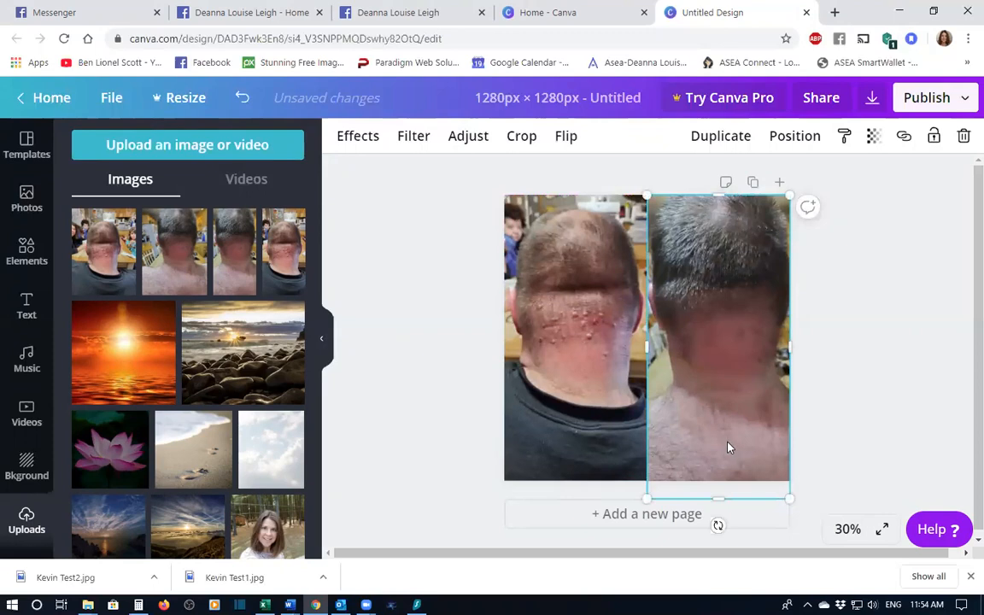
pyautogui.click(863, 420)
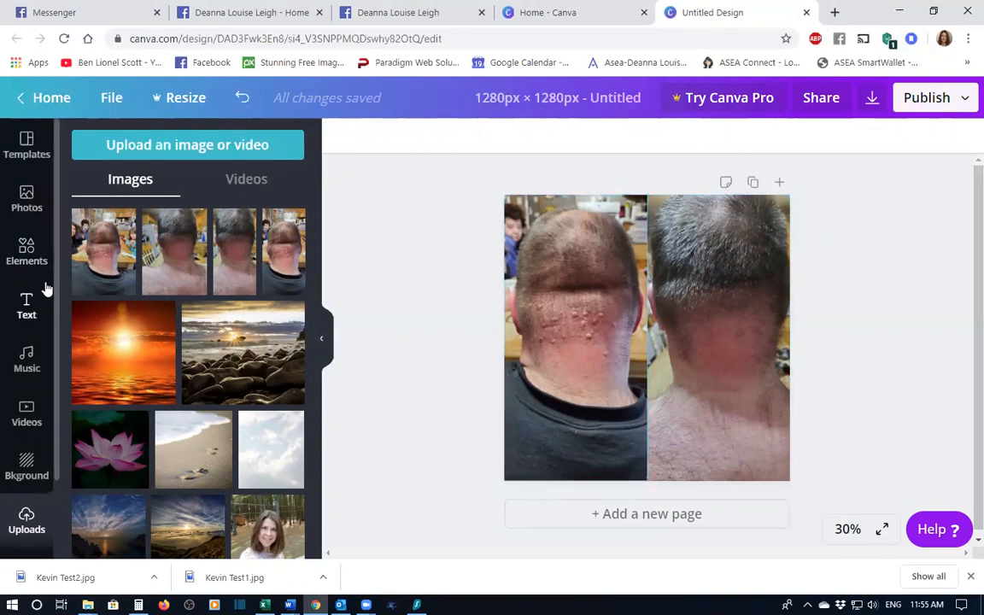
# - Add a square shape and stretch it into a full-width band across the bottom of the canvas
pyautogui.click(24, 245)
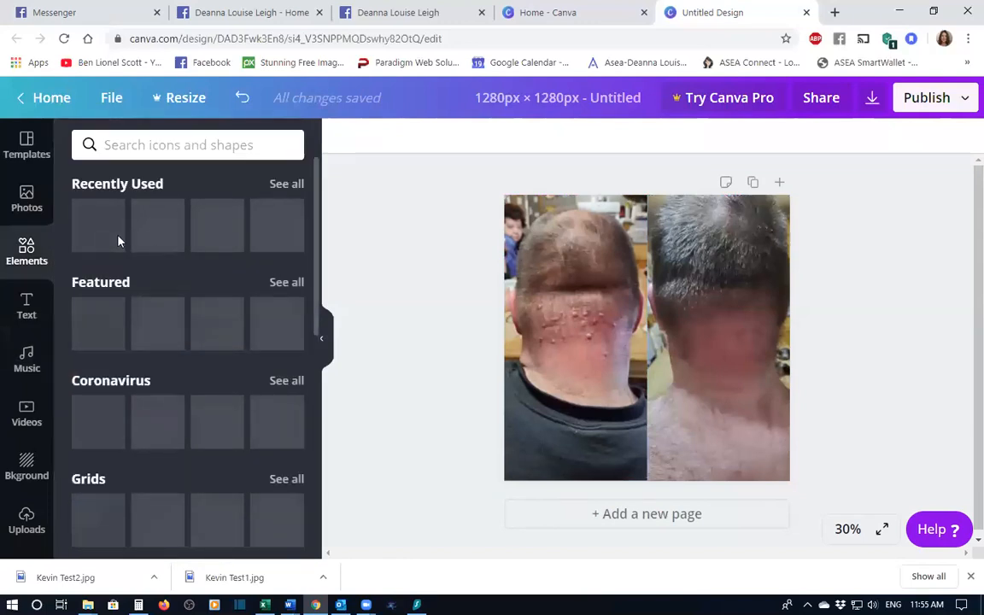
pyautogui.moveTo(184, 345)
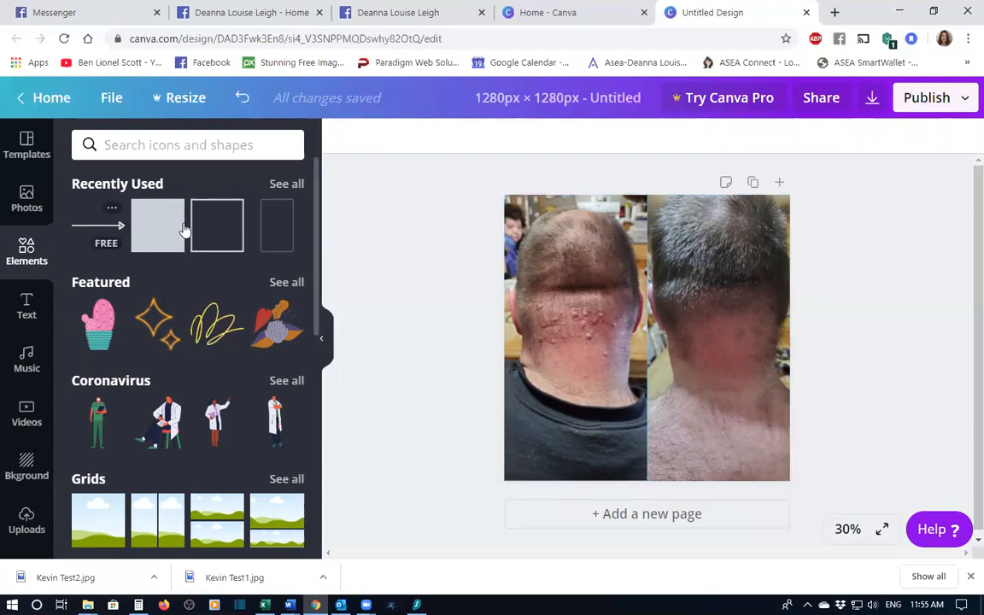
pyautogui.scroll(-2, 220, 242)
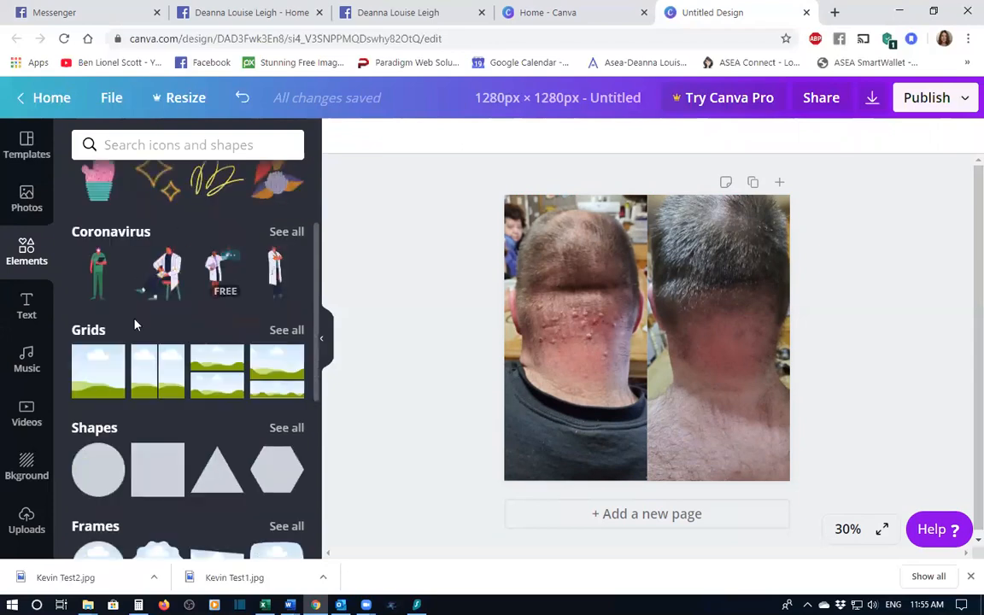
pyautogui.scroll(-2, 136, 325)
pyautogui.scroll(-1, 170, 368)
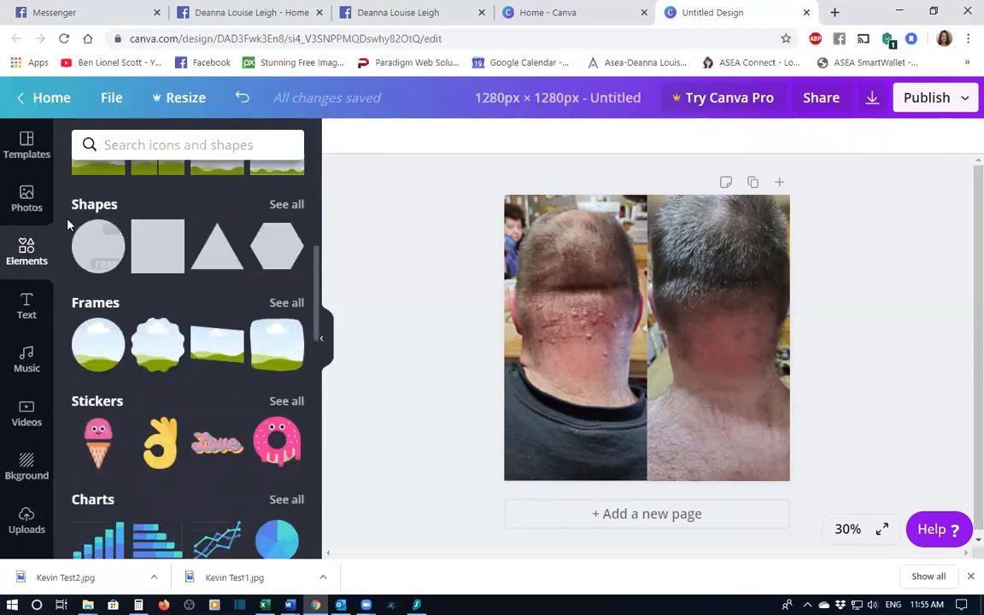
pyautogui.click(162, 251)
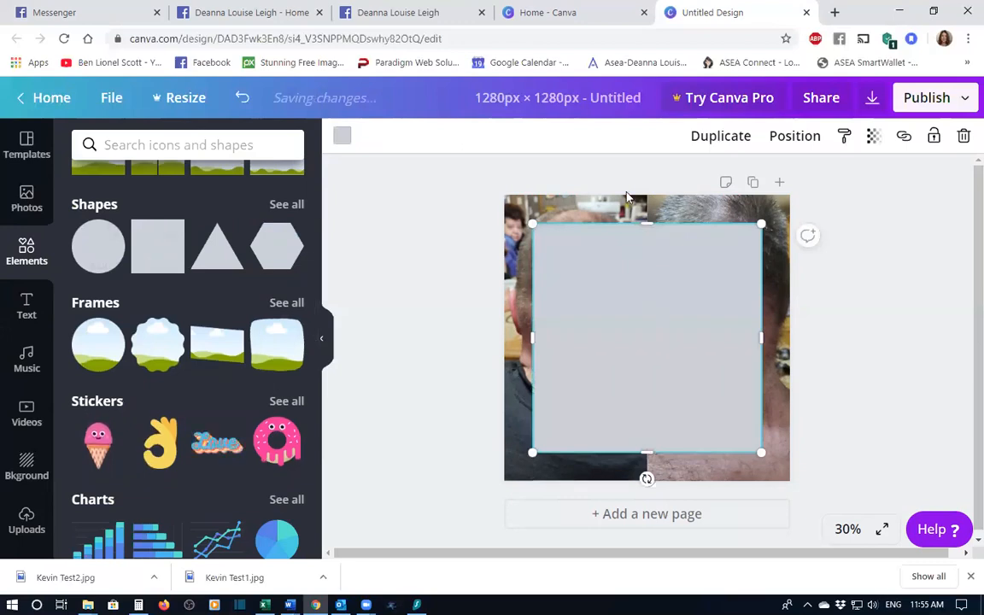
pyautogui.moveTo(647, 224); pyautogui.dragTo(641, 339)
pyautogui.moveTo(533, 395); pyautogui.dragTo(504, 395)
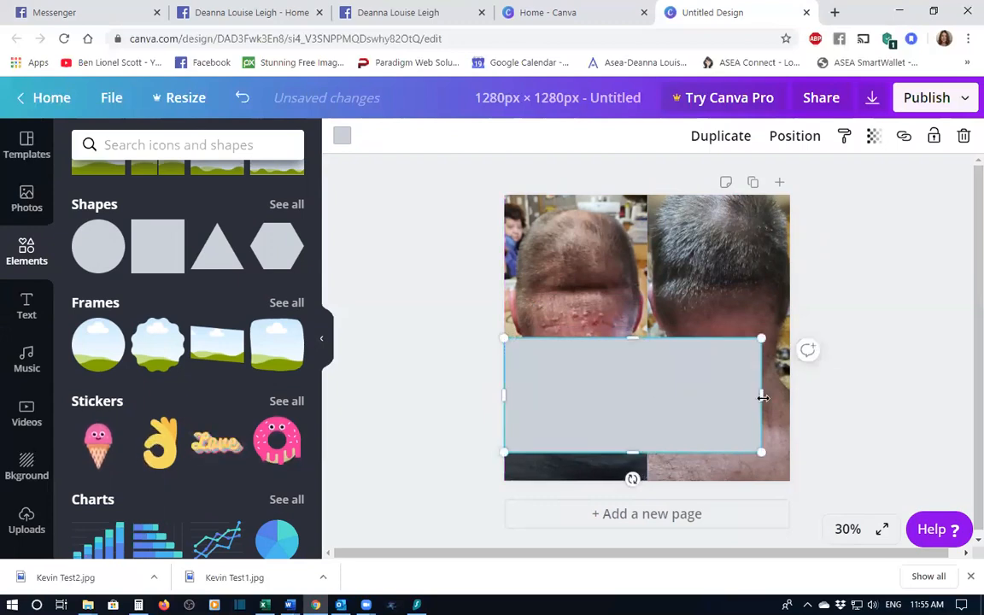
pyautogui.moveTo(780, 395); pyautogui.dragTo(787, 396)
pyautogui.moveTo(633, 387)
pyautogui.mouseDown()
pyautogui.moveTo(632, 416)
pyautogui.moveTo(629, 391)
pyautogui.moveTo(633, 403)
pyautogui.mouseUp()
pyautogui.moveTo(646, 365); pyautogui.dragTo(649, 395)
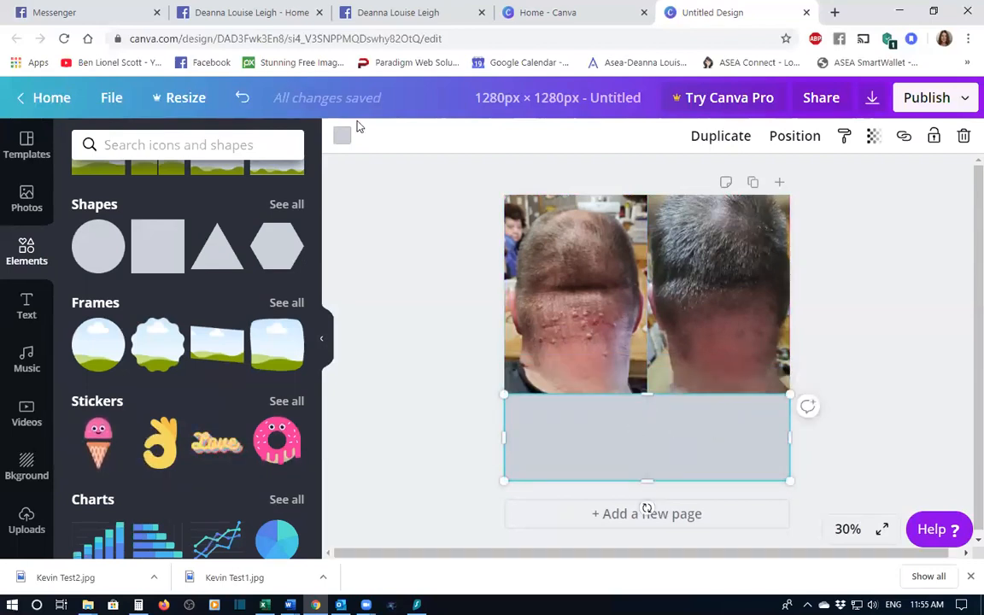
# - Set the bottom band's colour to dark red #6d1a1a
pyautogui.click(341, 138)
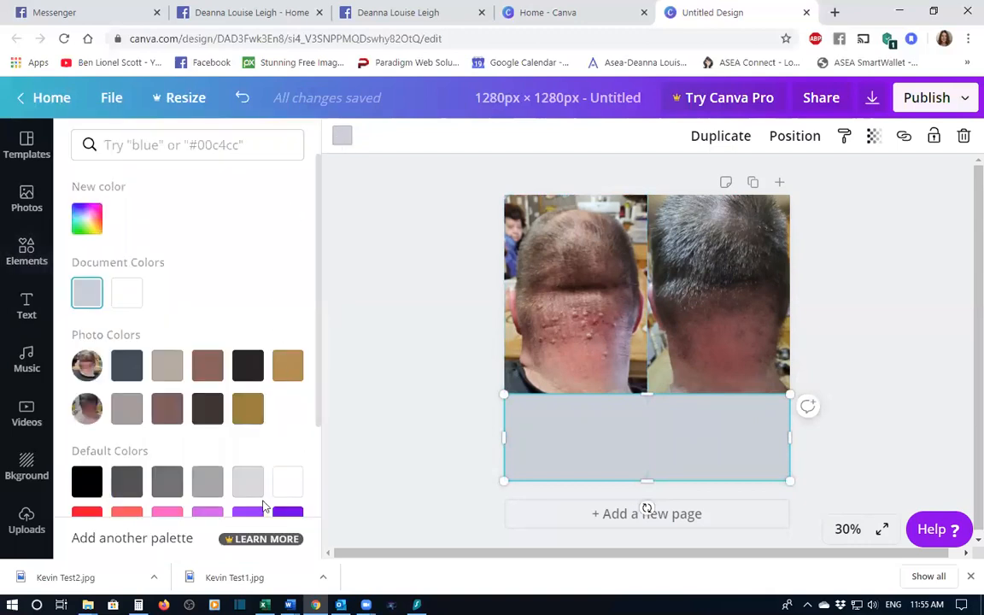
pyautogui.scroll(-3, 141, 406)
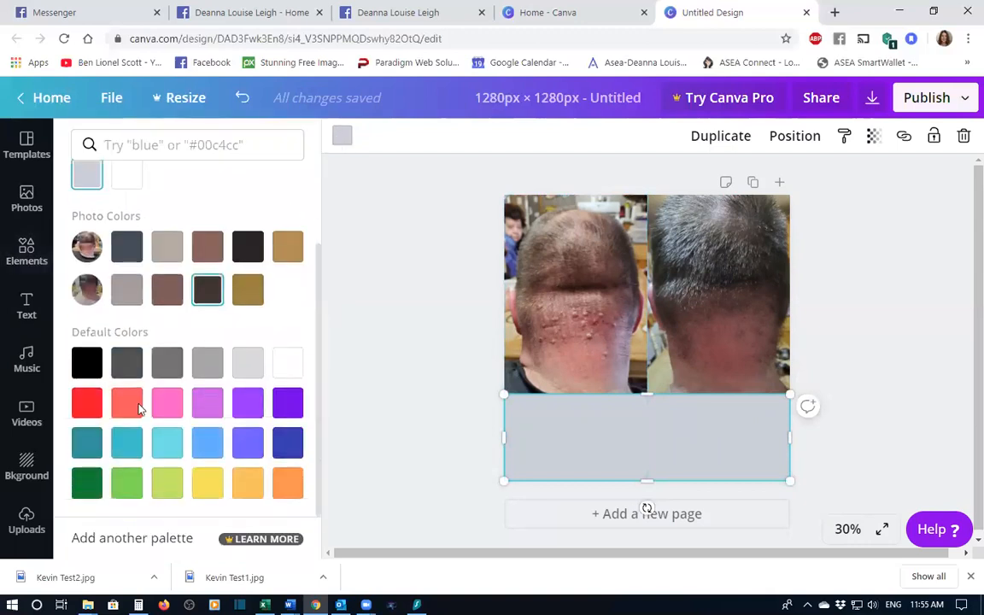
pyautogui.click(87, 403)
pyautogui.scroll(3, 104, 206)
pyautogui.click(86, 219)
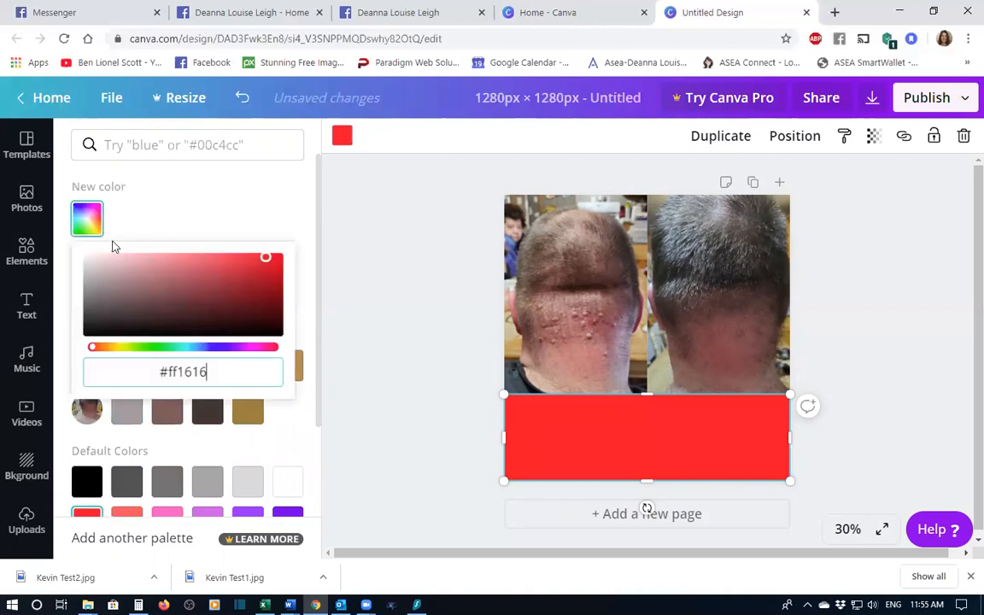
pyautogui.moveTo(248, 303)
pyautogui.mouseDown()
pyautogui.moveTo(248, 288)
pyautogui.moveTo(235, 301)
pyautogui.mouseUp()
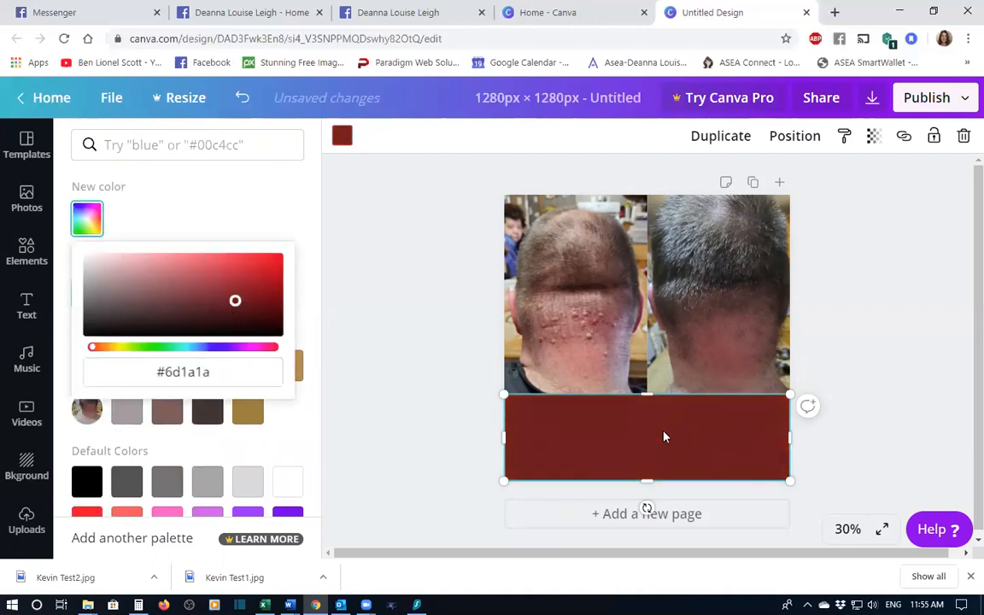
pyautogui.click(633, 456)
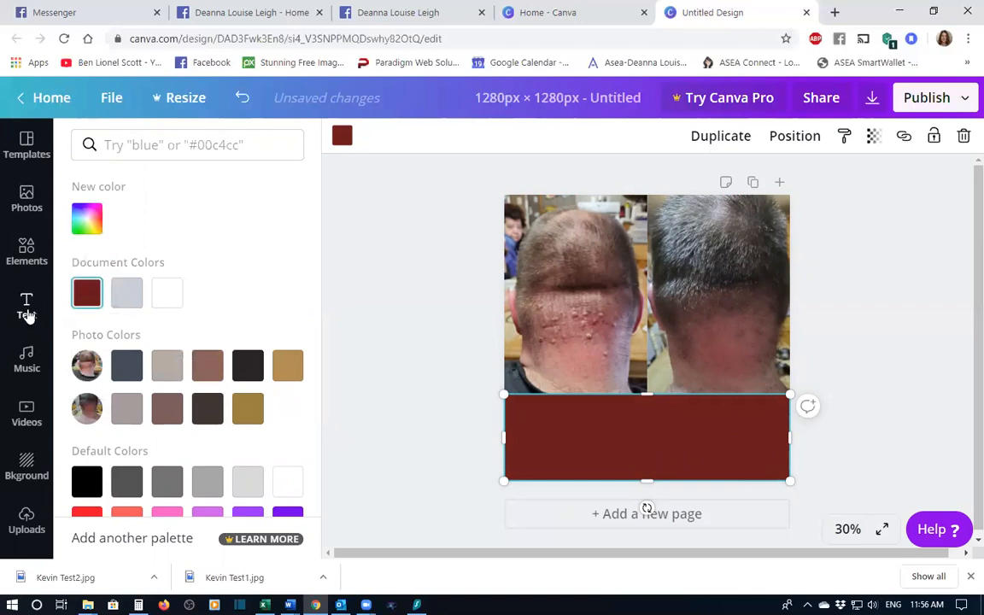
# - Add a heading text box, narrow it, and move it onto the left side of the red band
pyautogui.click(26, 301)
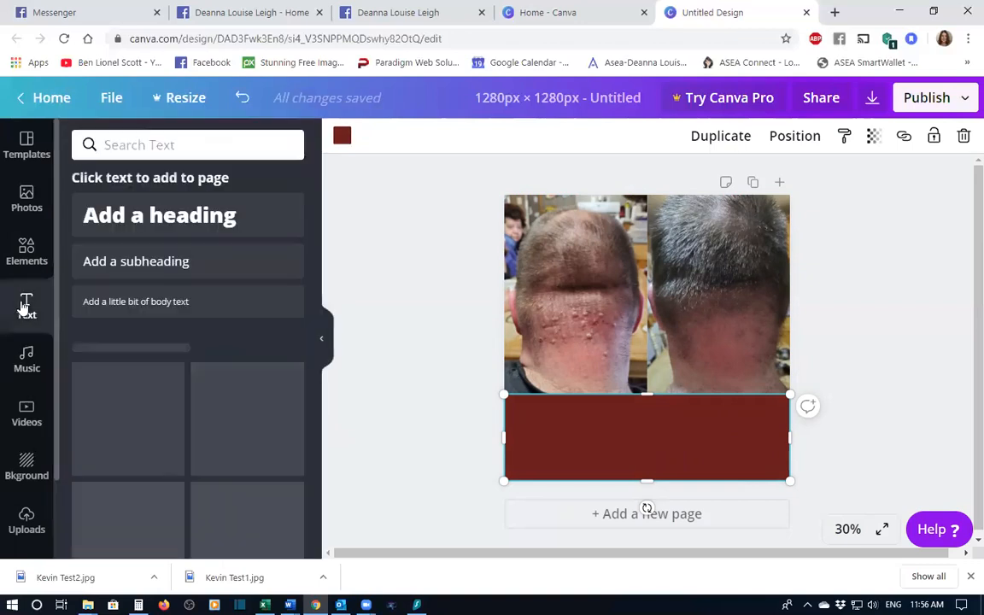
pyautogui.click(216, 218)
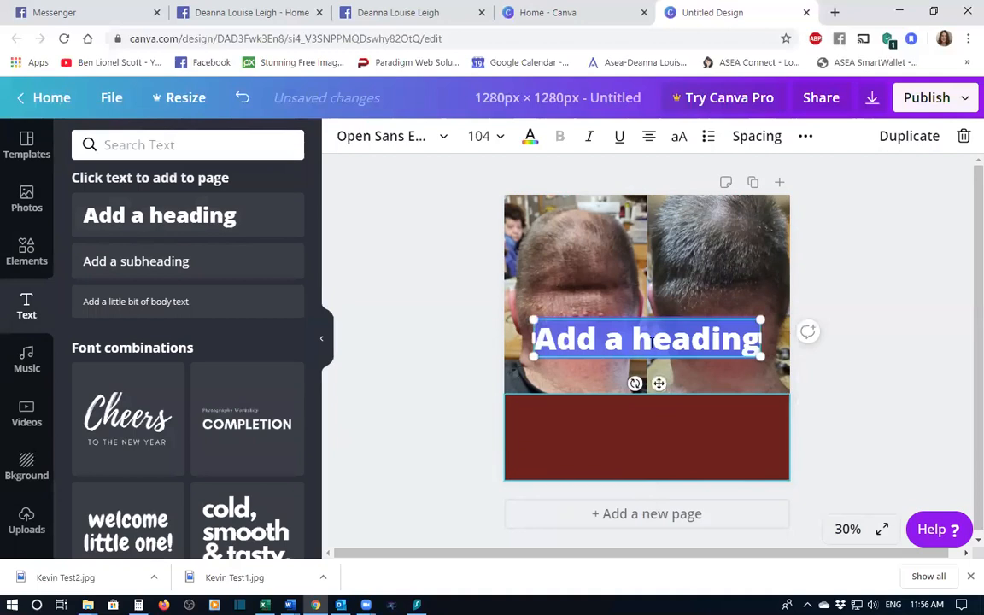
pyautogui.moveTo(760, 338); pyautogui.dragTo(642, 351)
pyautogui.moveTo(535, 443); pyautogui.dragTo(571, 400)
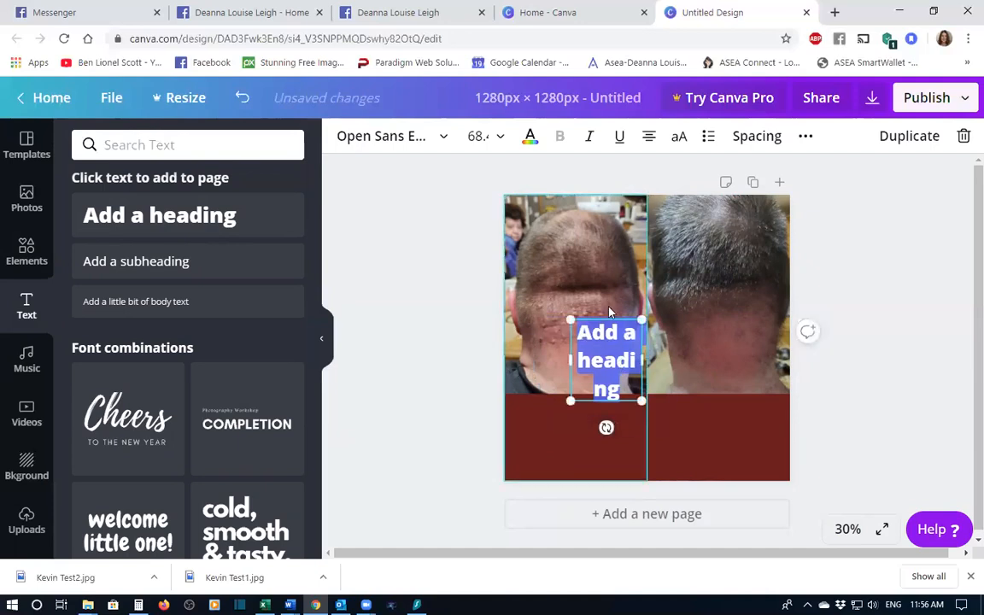
pyautogui.moveTo(605, 315); pyautogui.dragTo(568, 389)
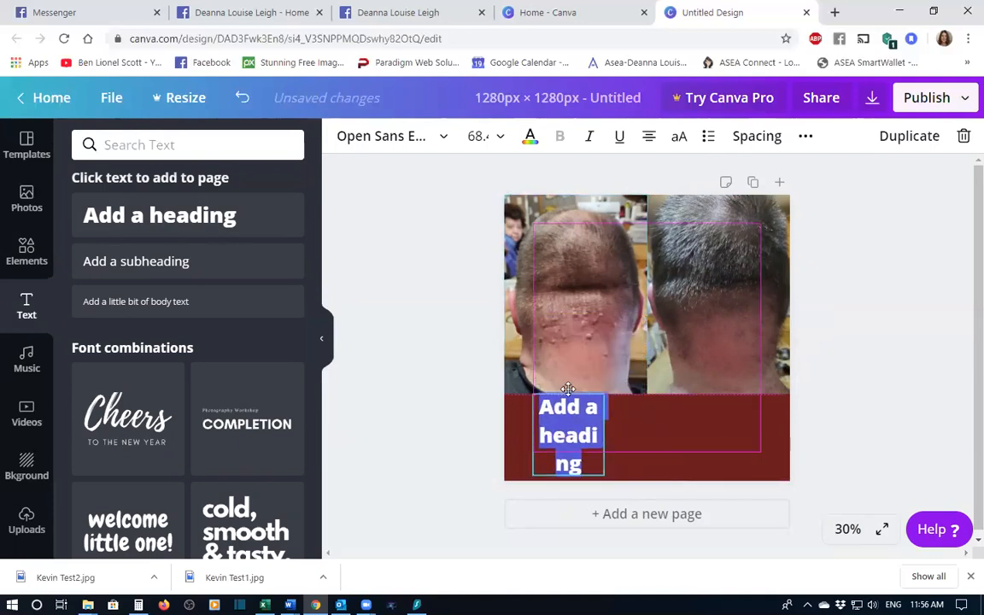
# - Widen the heading box, delete its placeholder text, and move the empty box slightly down in the red band
pyautogui.moveTo(605, 434); pyautogui.dragTo(651, 435)
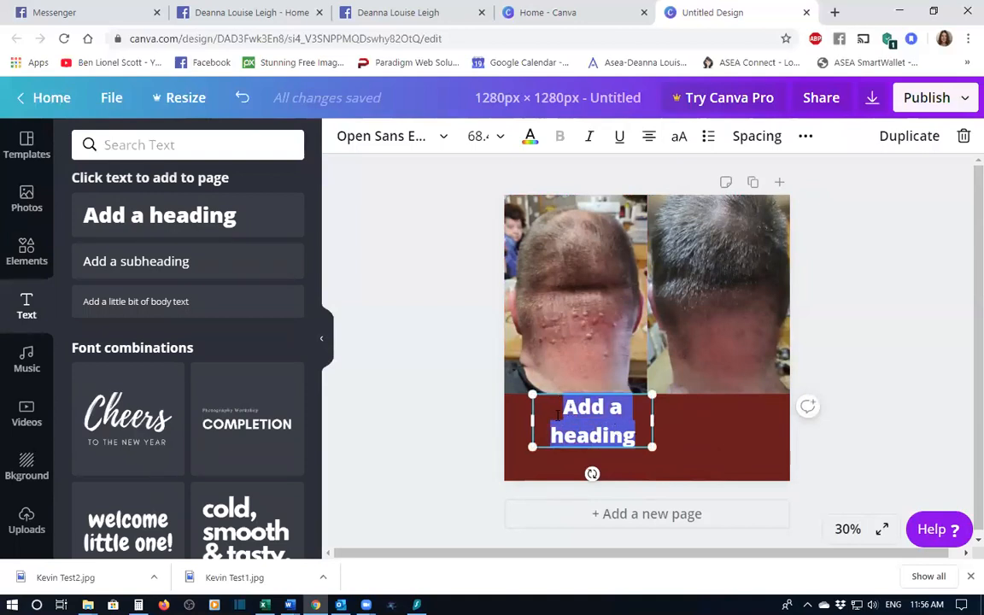
pyautogui.press('BackSpace')
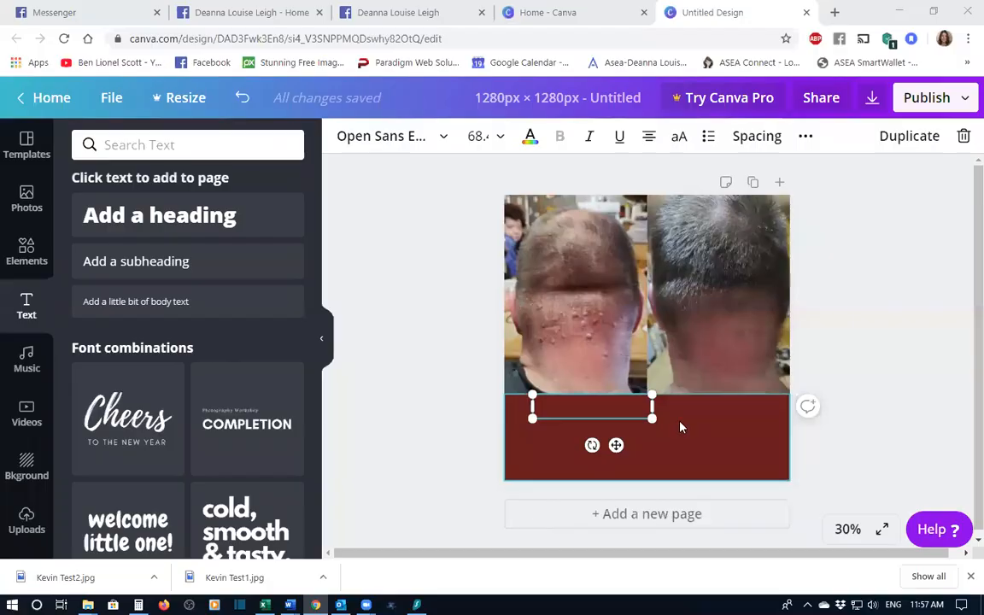
pyautogui.moveTo(535, 413); pyautogui.dragTo(538, 437)
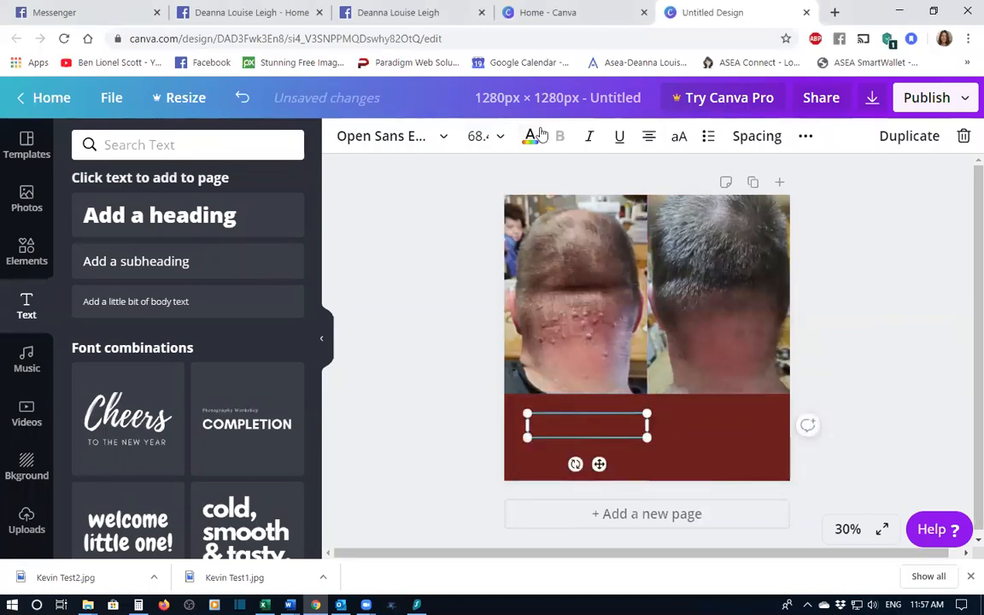
# - Set the empty text box's font size to 28
pyautogui.click(527, 138)
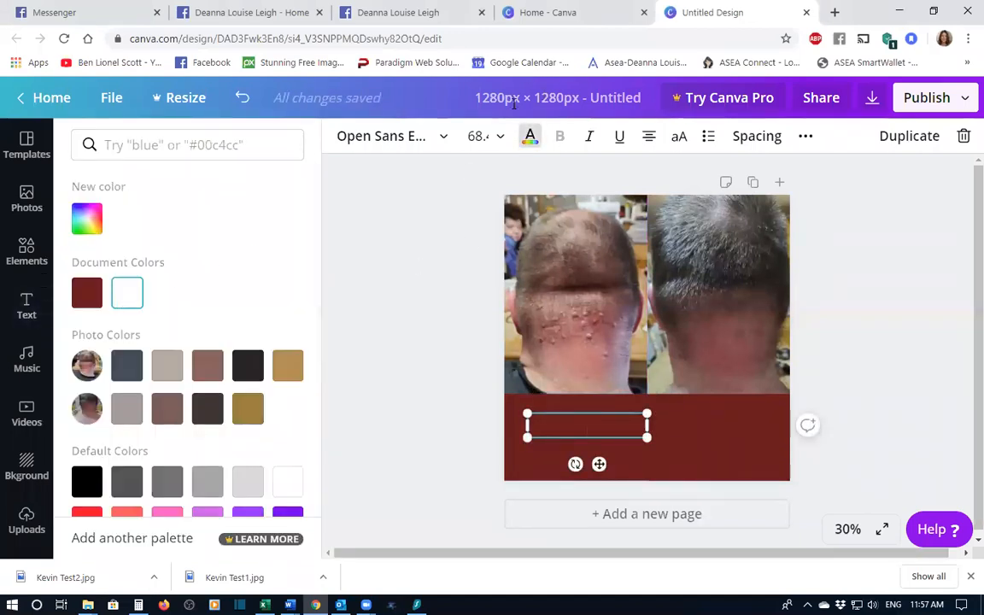
pyautogui.click(499, 137)
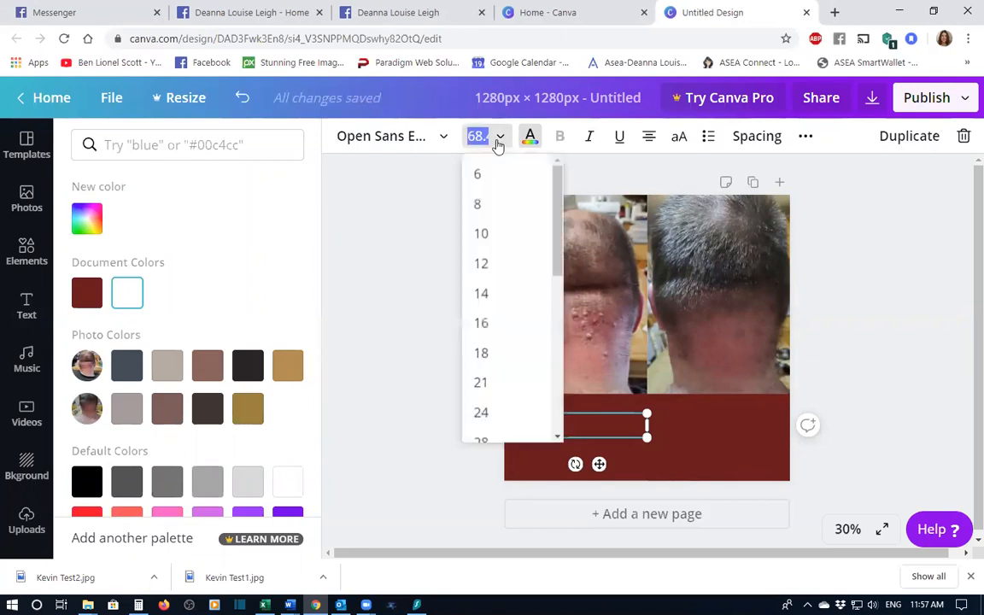
pyautogui.scroll(-2, 520, 391)
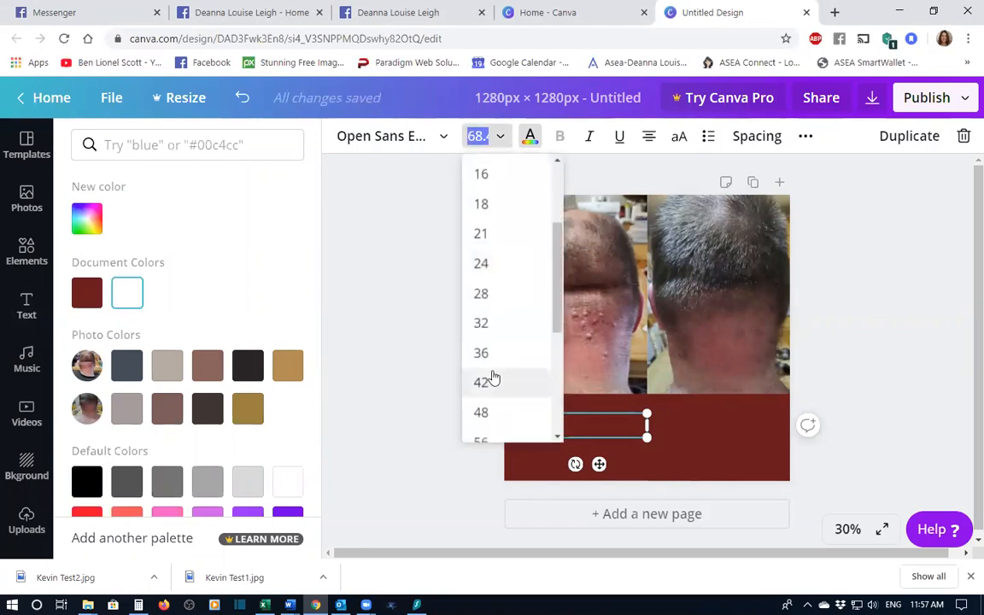
pyautogui.click(484, 293)
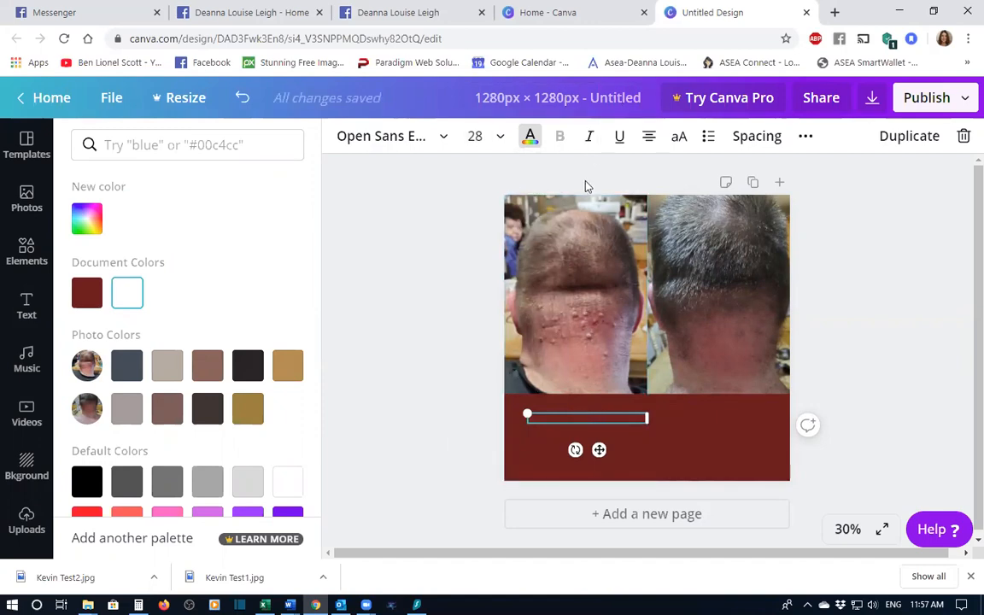
# - Enter the text "February 22, 2020" in the box
pyautogui.write('Febr')
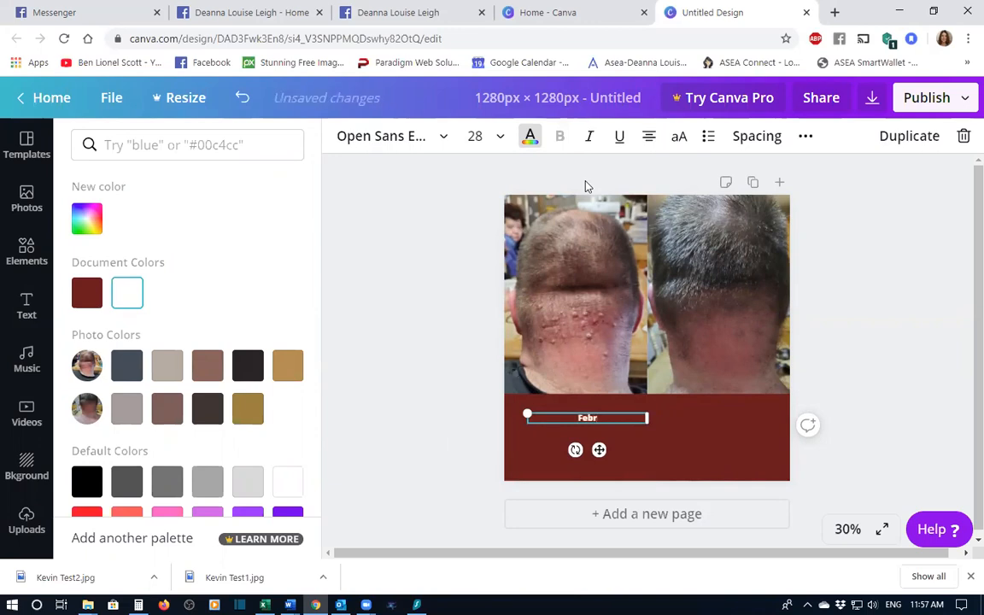
pyautogui.write('uary')
pyautogui.write(' 1')
pyautogui.press('BackSpace')
pyautogui.write('22, 2')
pyautogui.press('BackSpace')
pyautogui.write('210')
pyautogui.press('BackSpace')
pyautogui.press('BackSpace')
pyautogui.write('020')
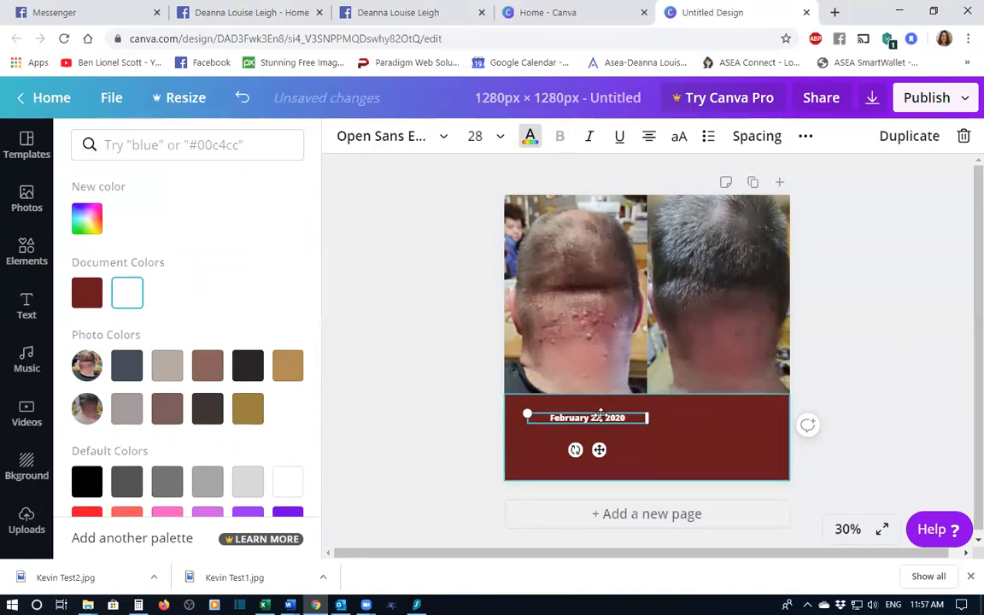
# - Set the date text's font size to 42 and nudge the box slightly left under the before photo
pyautogui.click(499, 136)
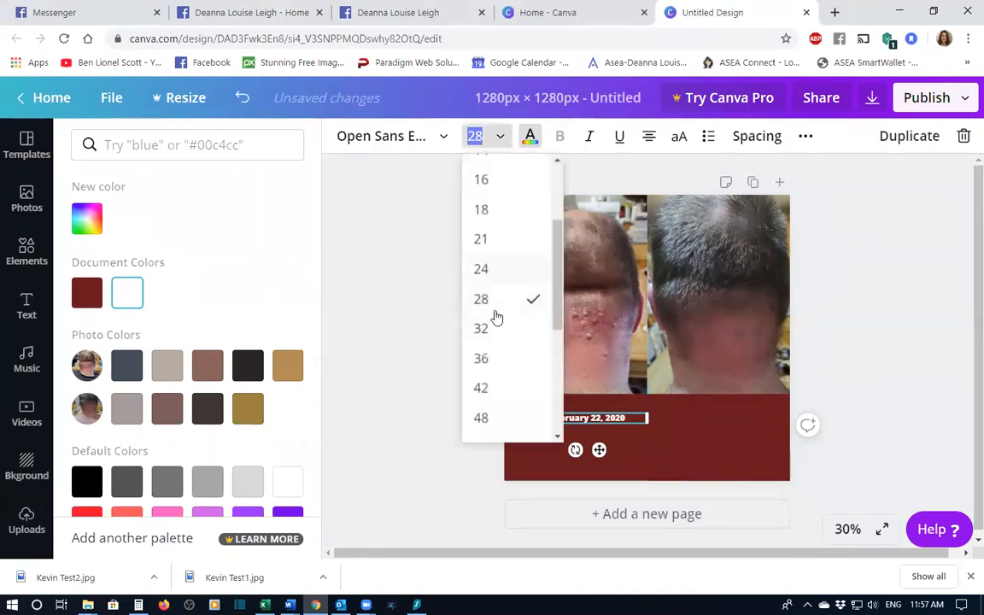
pyautogui.click(493, 386)
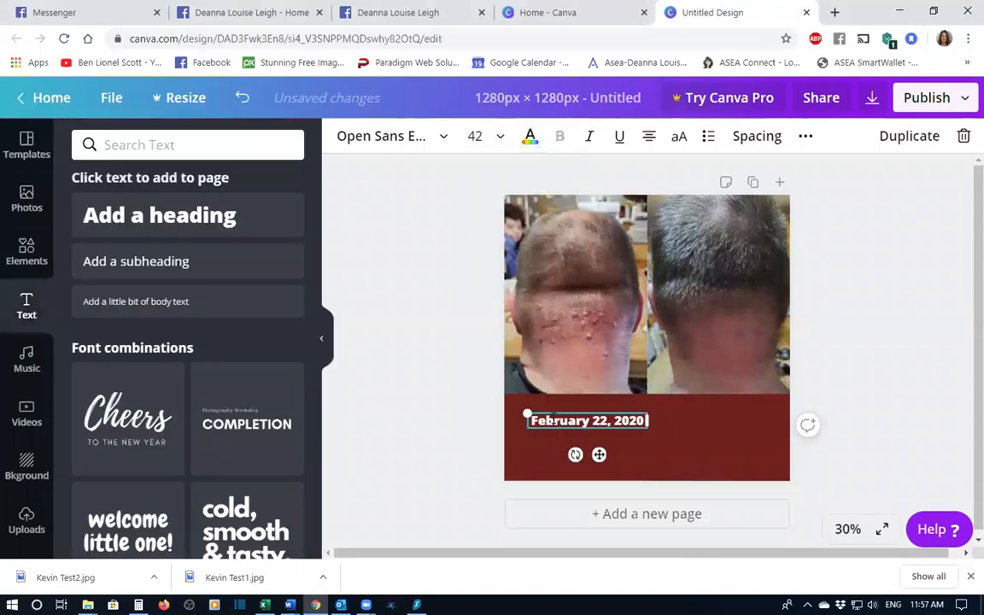
pyautogui.moveTo(557, 413)
pyautogui.mouseDown()
pyautogui.moveTo(540, 412)
pyautogui.moveTo(548, 413)
pyautogui.mouseUp()
pyautogui.click(591, 423)
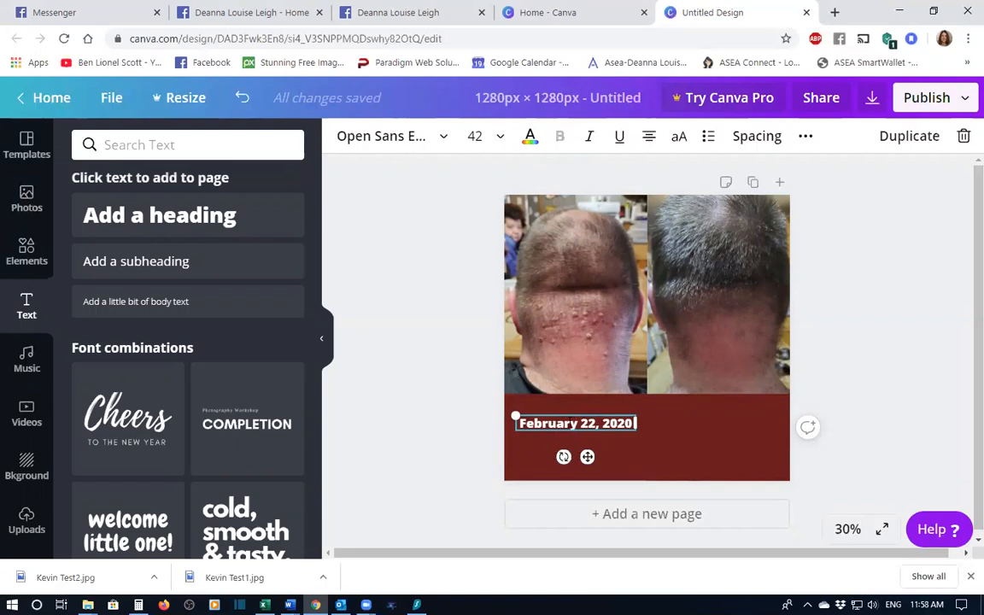
pyautogui.rightClick(569, 421)
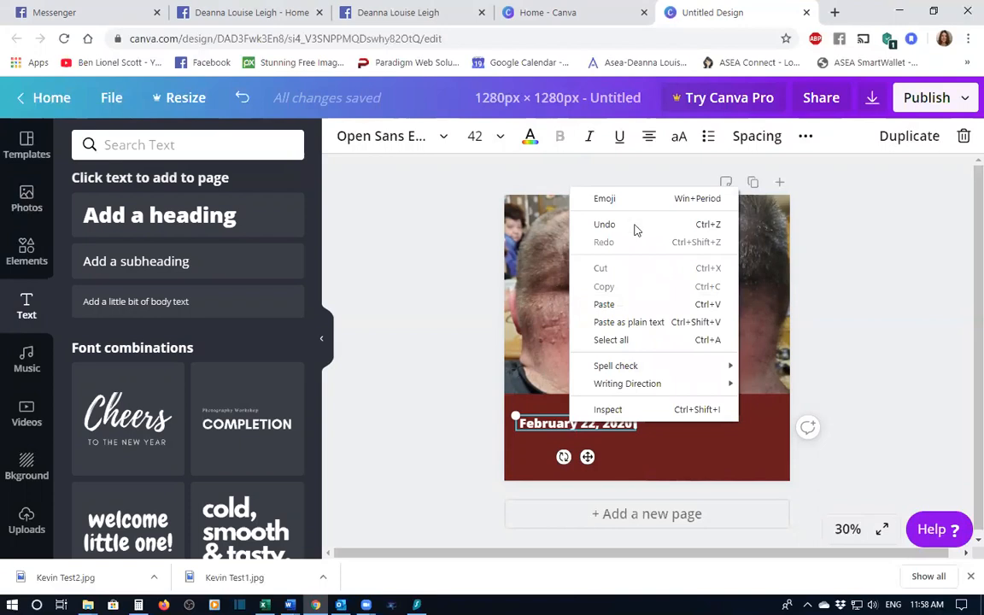
pyautogui.click(472, 378)
pyautogui.rightClick(528, 421)
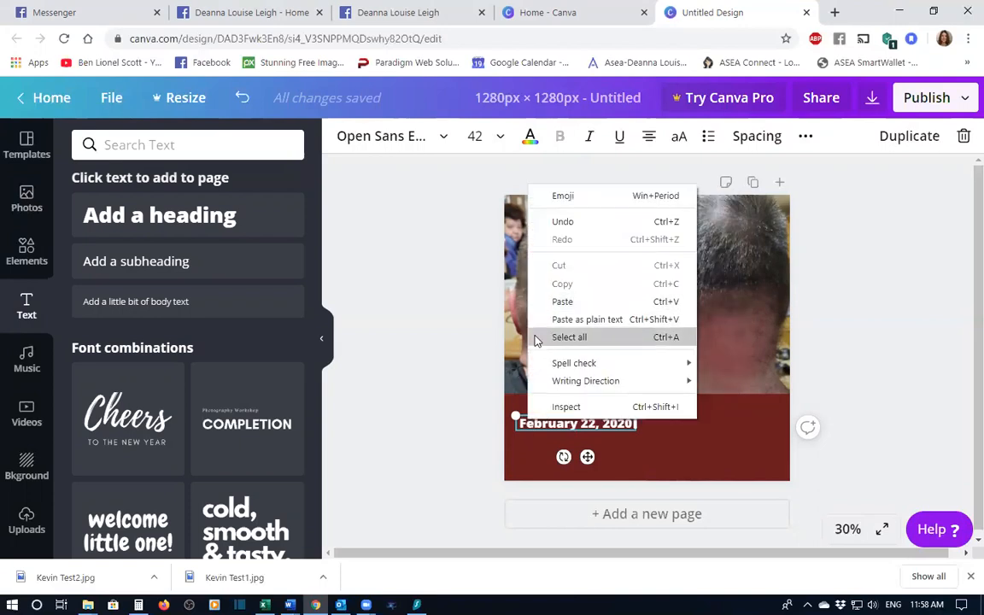
pyautogui.click(618, 435)
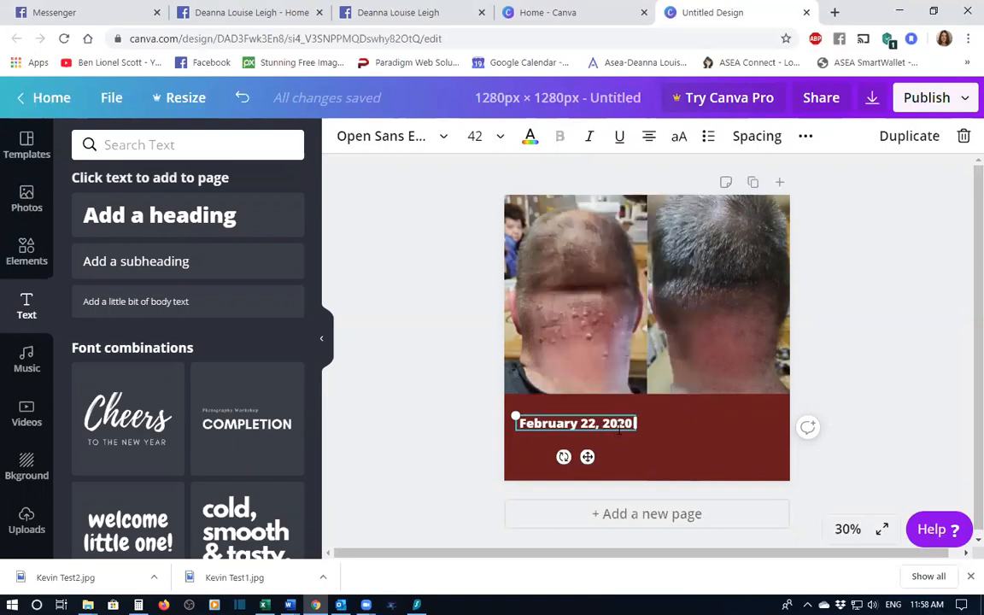
# - Add another heading, shrink it, and move it onto the right side of the red band under the after photo
pyautogui.click(204, 218)
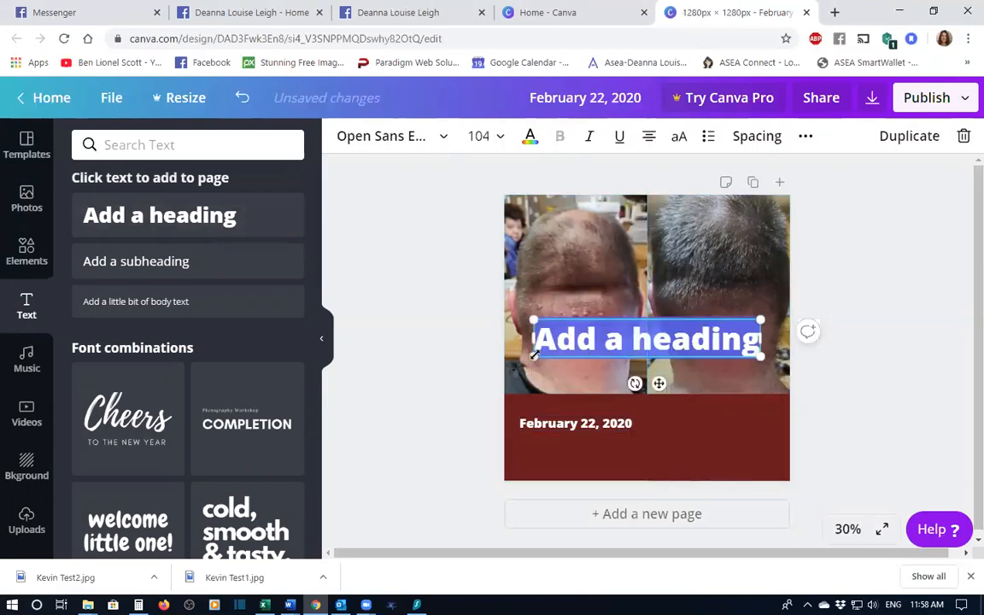
pyautogui.moveTo(534, 357); pyautogui.dragTo(640, 342)
pyautogui.moveTo(696, 318); pyautogui.dragTo(721, 413)
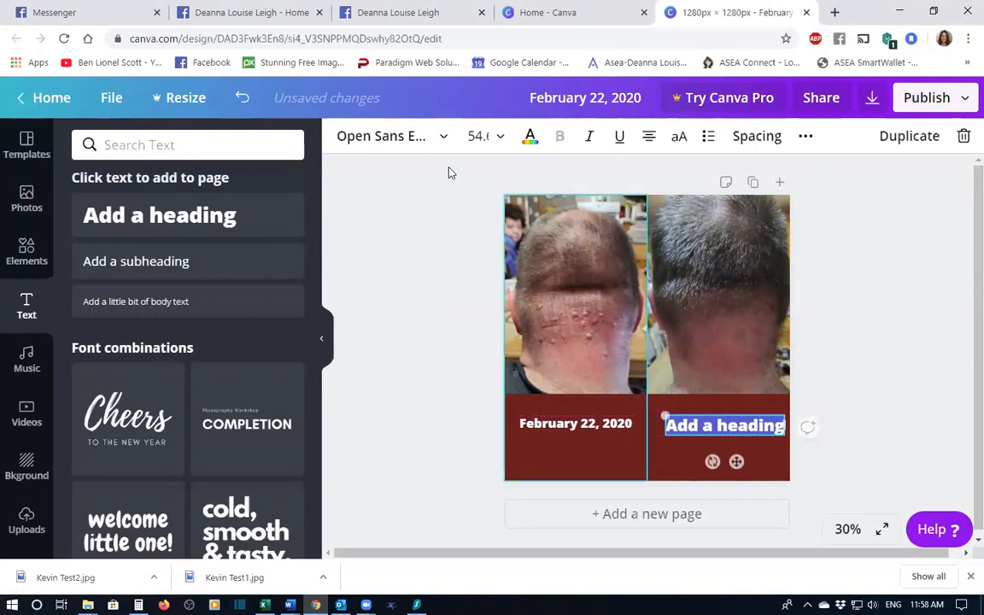
pyautogui.click(574, 424)
pyautogui.click(714, 434)
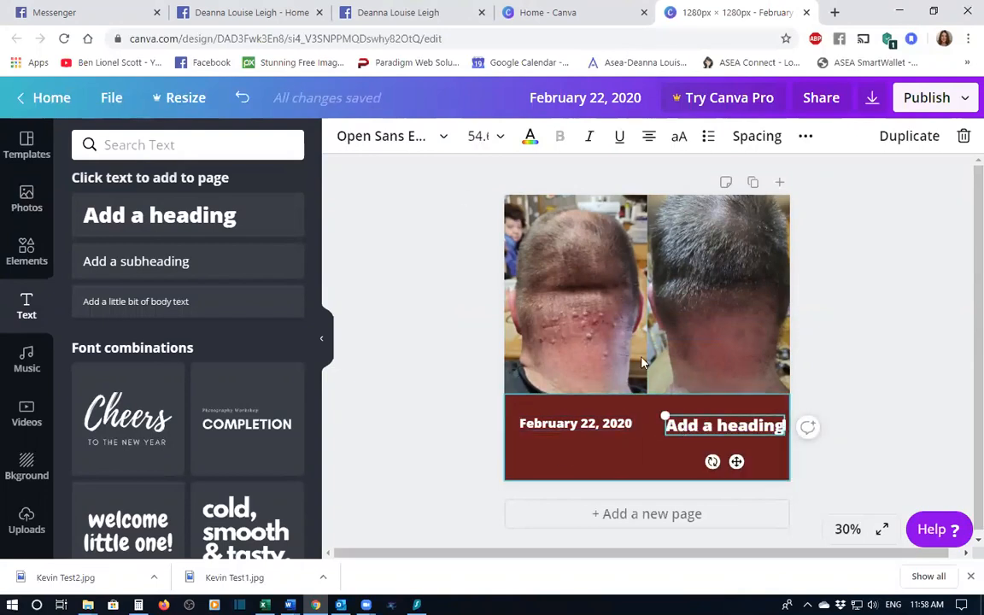
# - Set the new heading's font size to 42
pyautogui.click(501, 136)
pyautogui.scroll(-3, 499, 380)
pyautogui.click(483, 383)
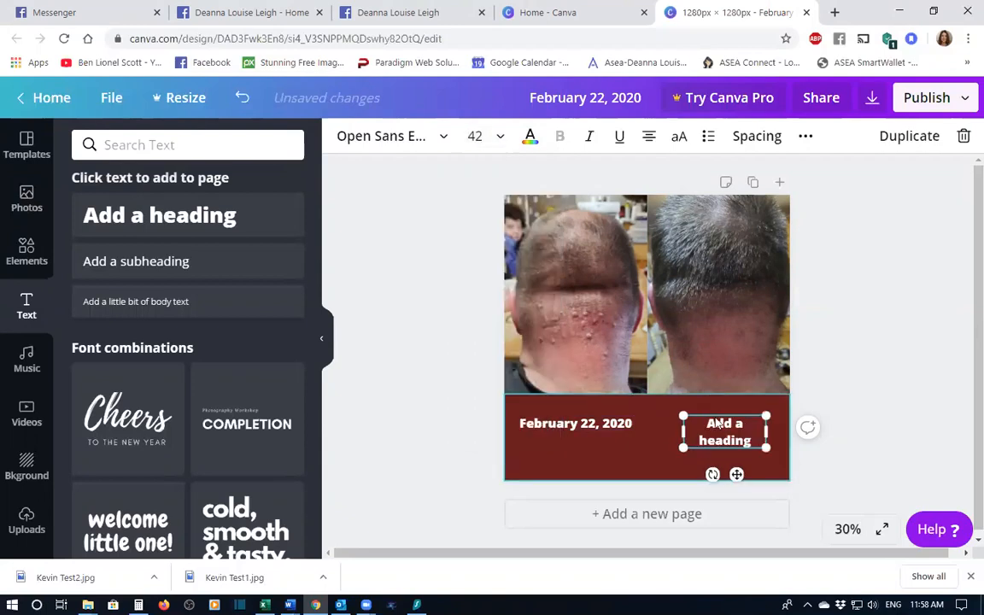
# - Replace the right heading's text with "March 10, 2020" and widen its box so it fits on one line
pyautogui.moveTo(695, 424); pyautogui.dragTo(762, 442)
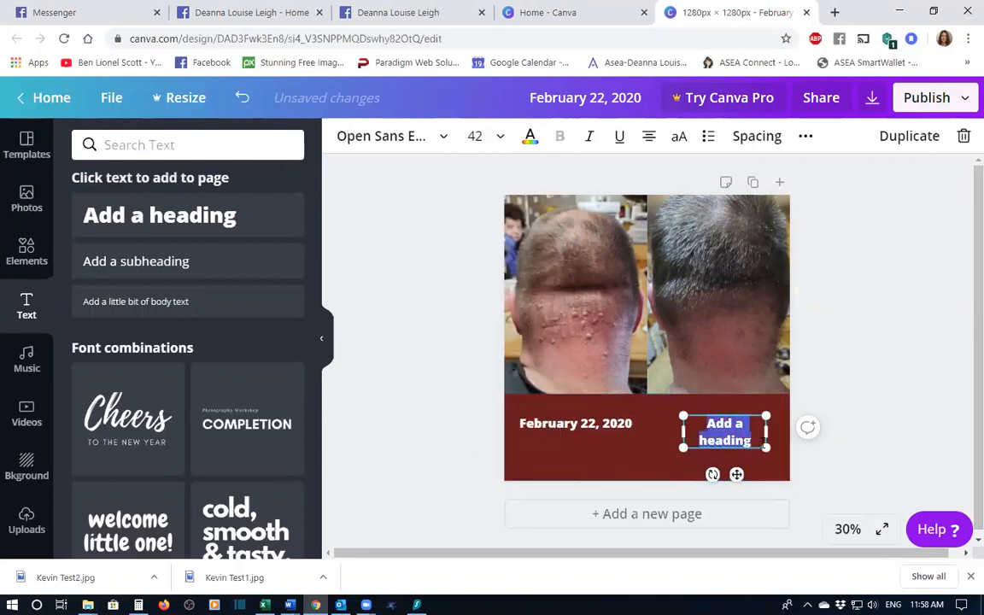
pyautogui.press('BackSpace')
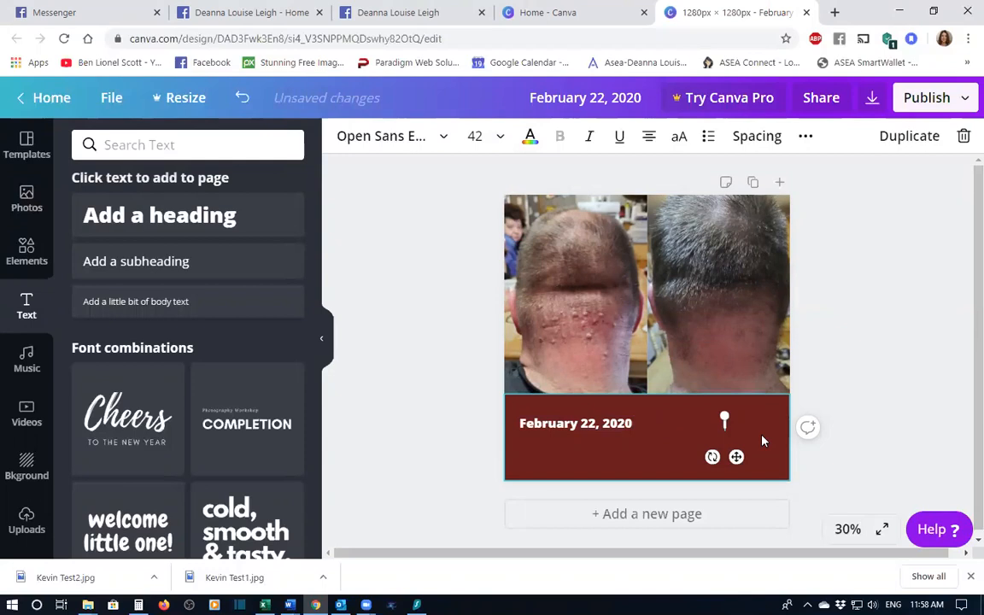
pyautogui.write('March')
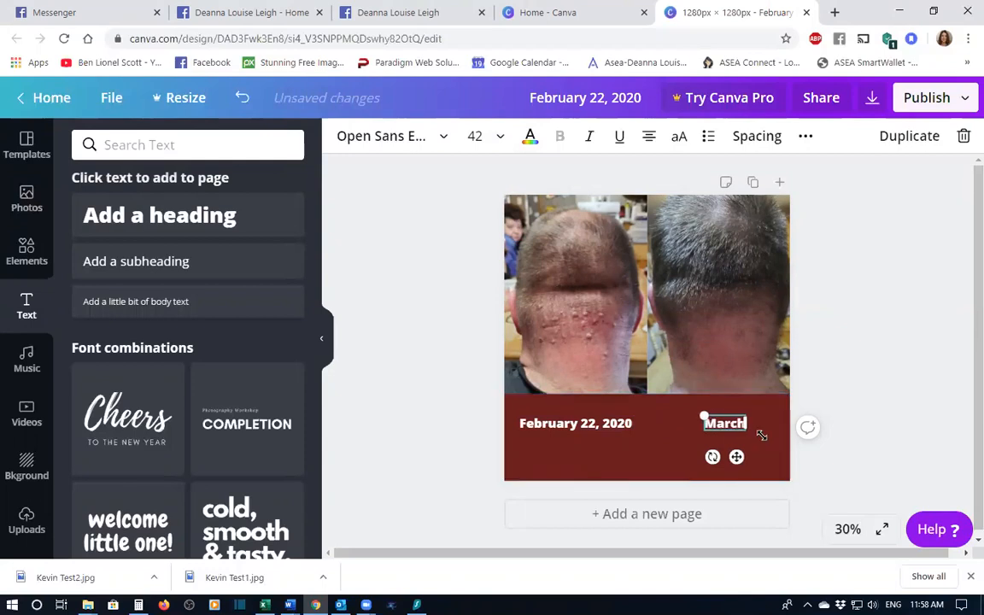
pyautogui.write(' 10, 2020')
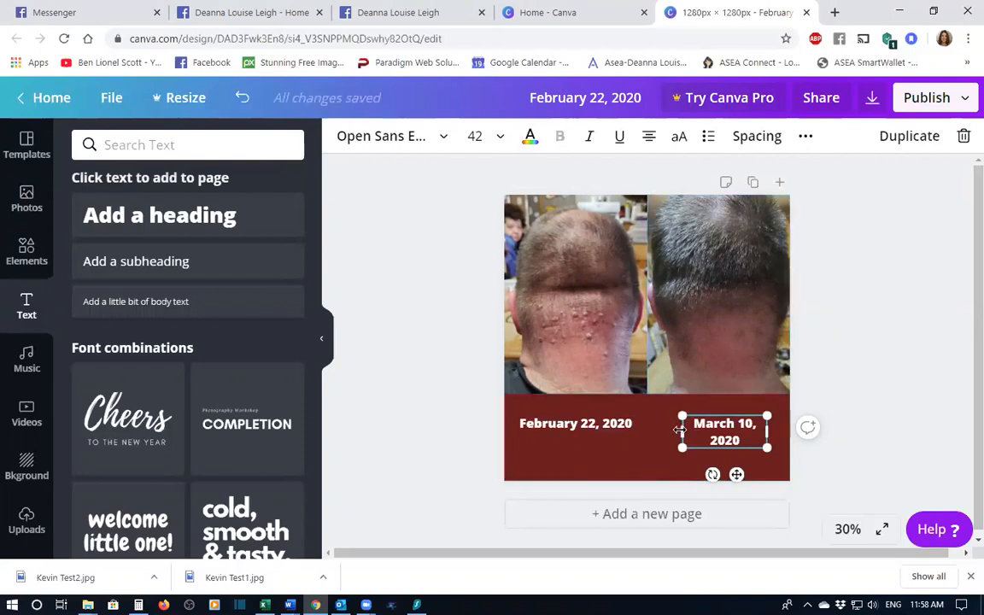
pyautogui.moveTo(662, 426); pyautogui.dragTo(709, 414)
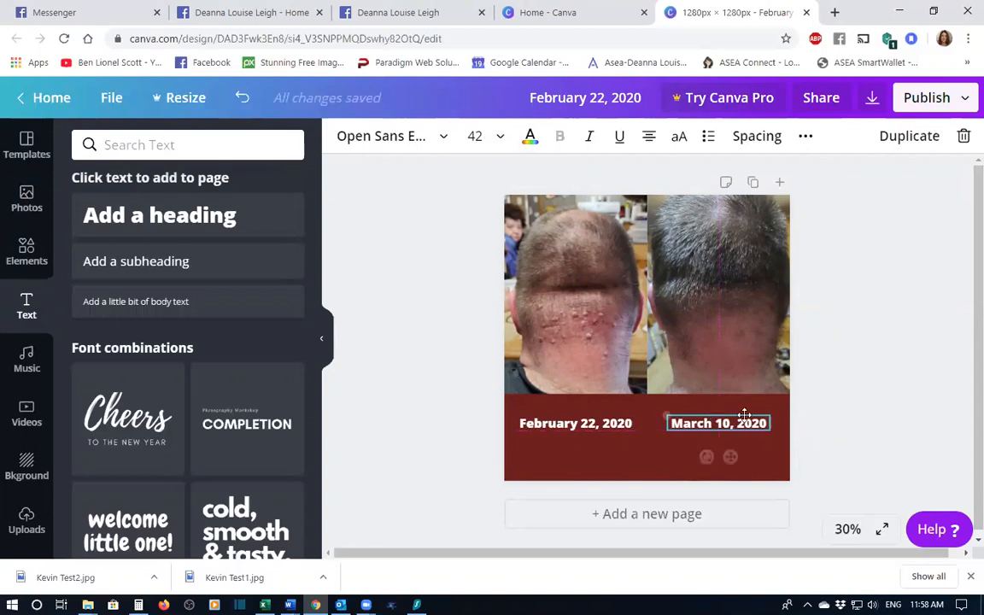
# - Add a third heading, move it below the two dates in the band, and set its font size to 45
pyautogui.click(653, 461)
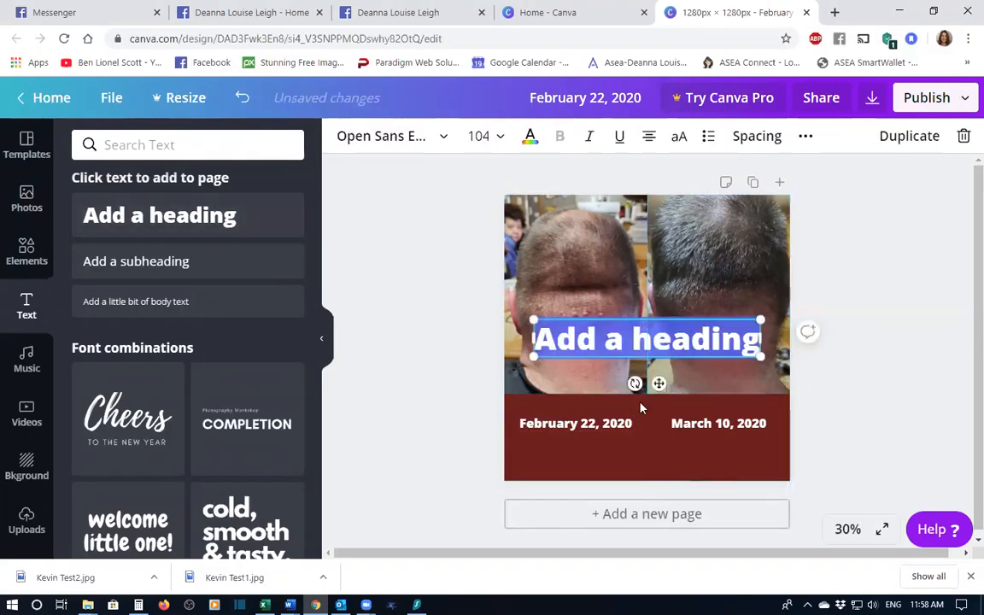
pyautogui.moveTo(617, 317); pyautogui.dragTo(623, 439)
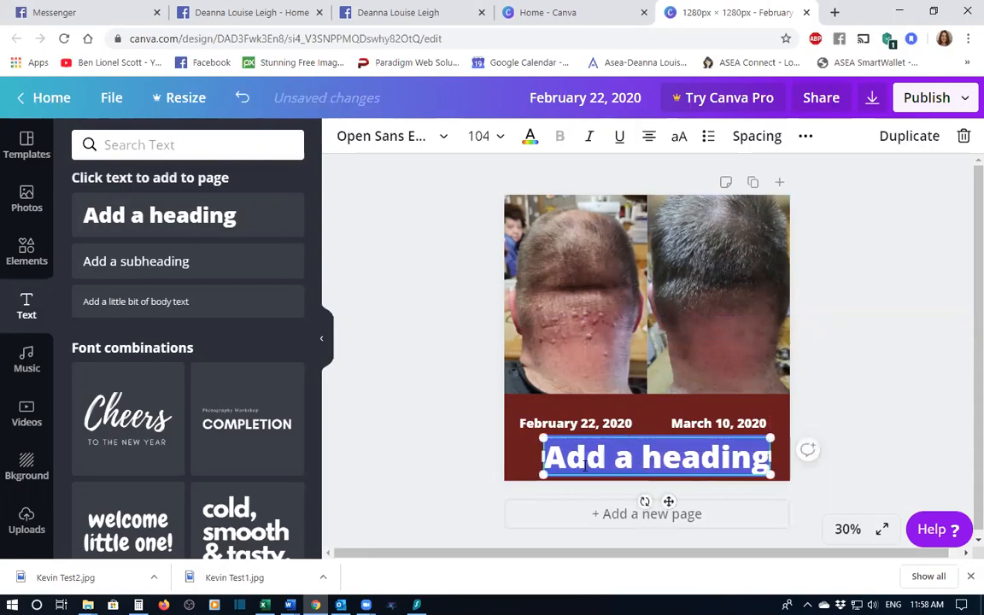
pyautogui.click(500, 135)
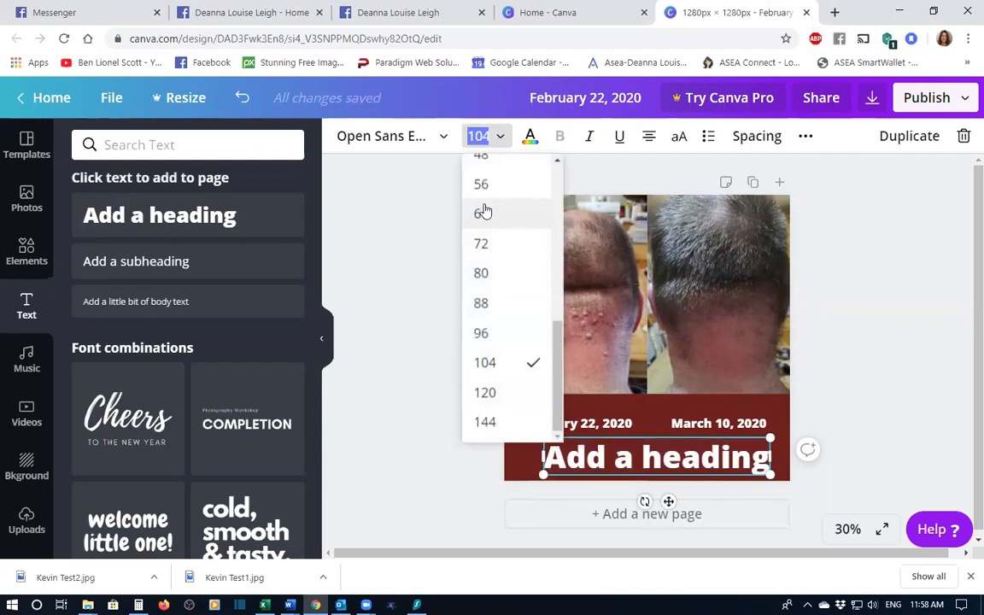
pyautogui.scroll(1, 484, 212)
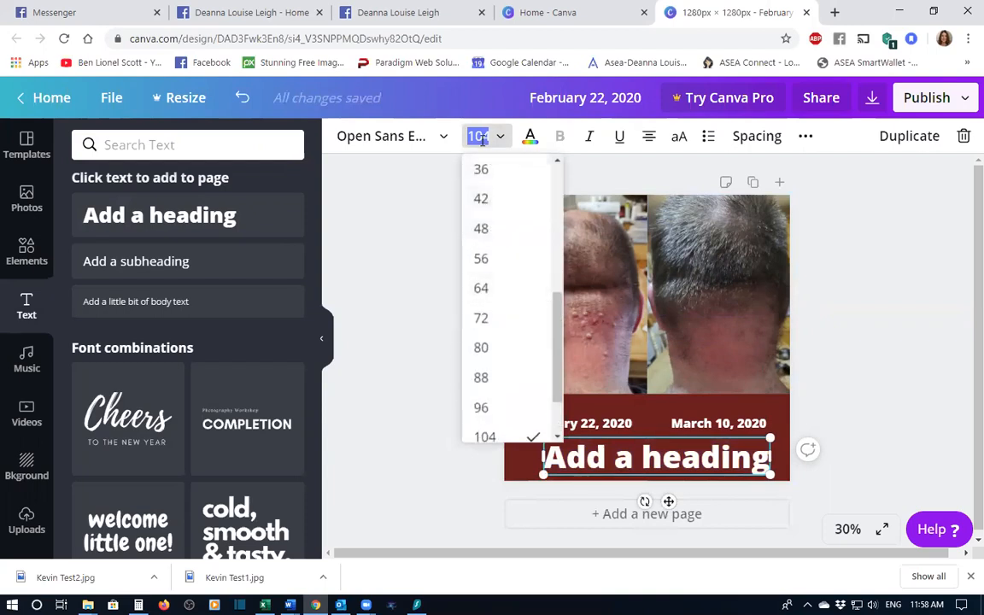
pyautogui.write('45')
pyautogui.press('Return')
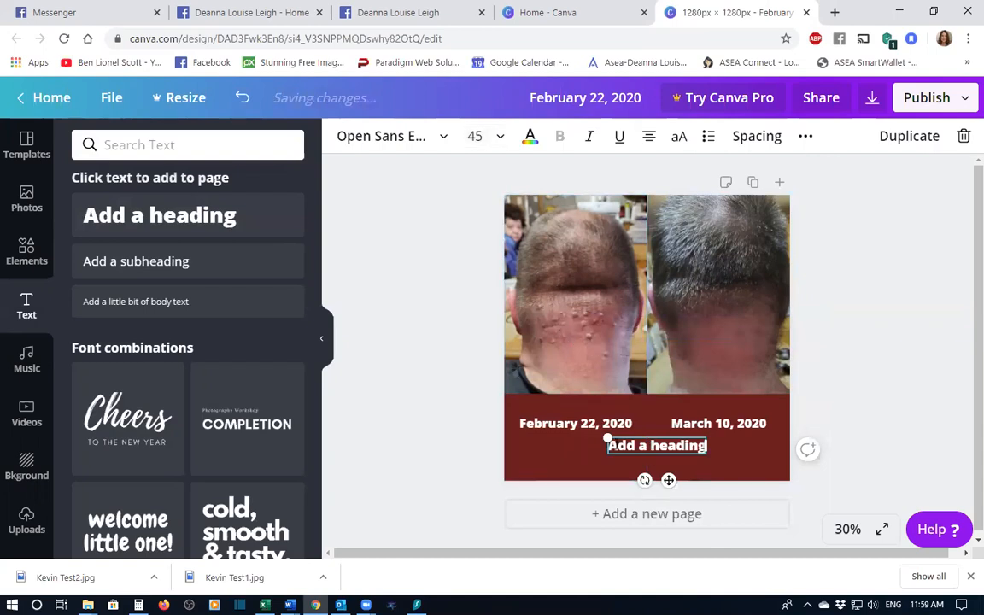
# - Replace the third heading's text with "A 20 year issue being resolved"
pyautogui.moveTo(609, 445); pyautogui.dragTo(712, 446)
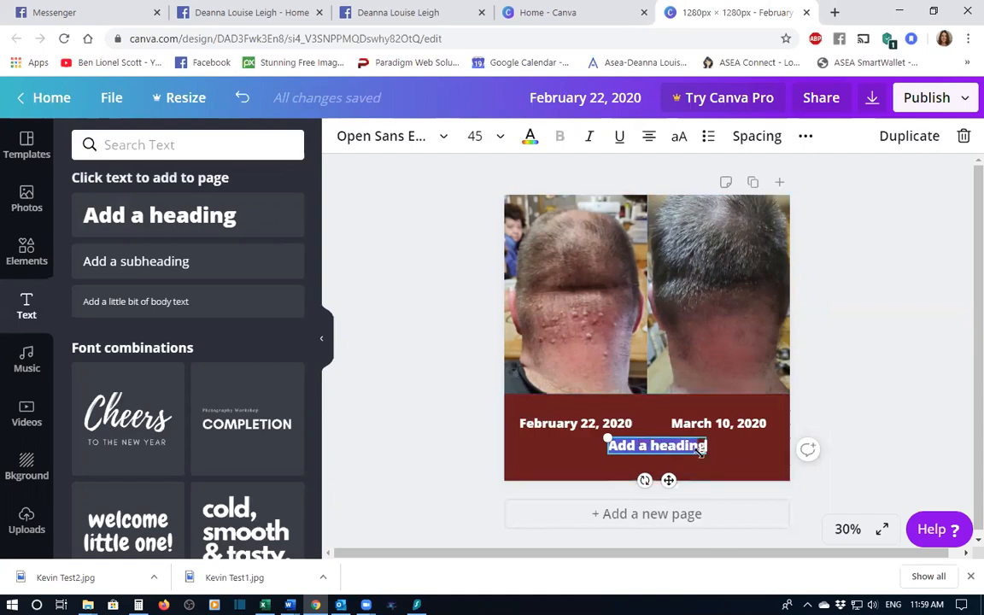
pyautogui.press('BackSpace')
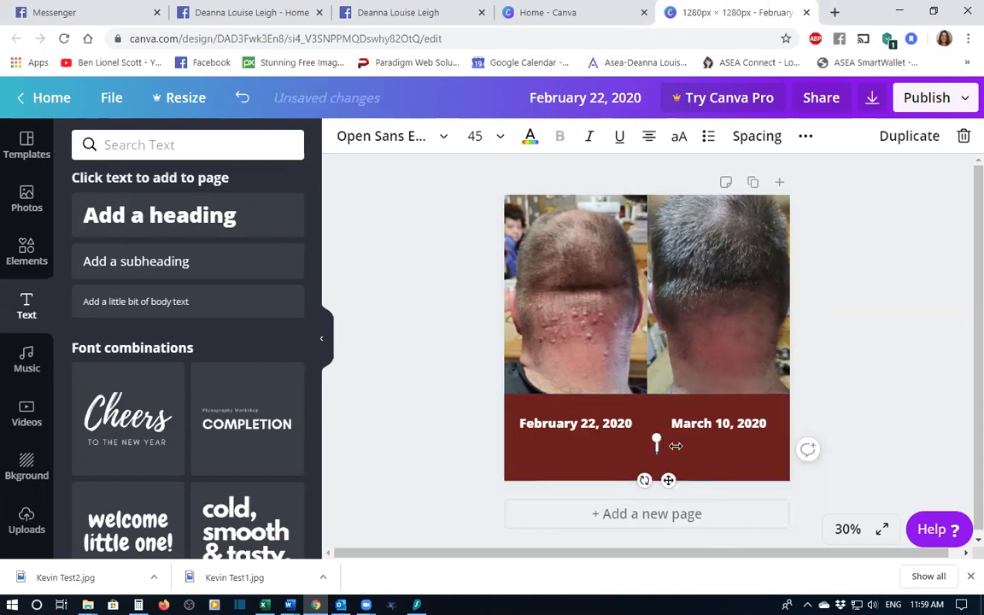
pyautogui.write('A 20 year l')
pyautogui.write('ssue')
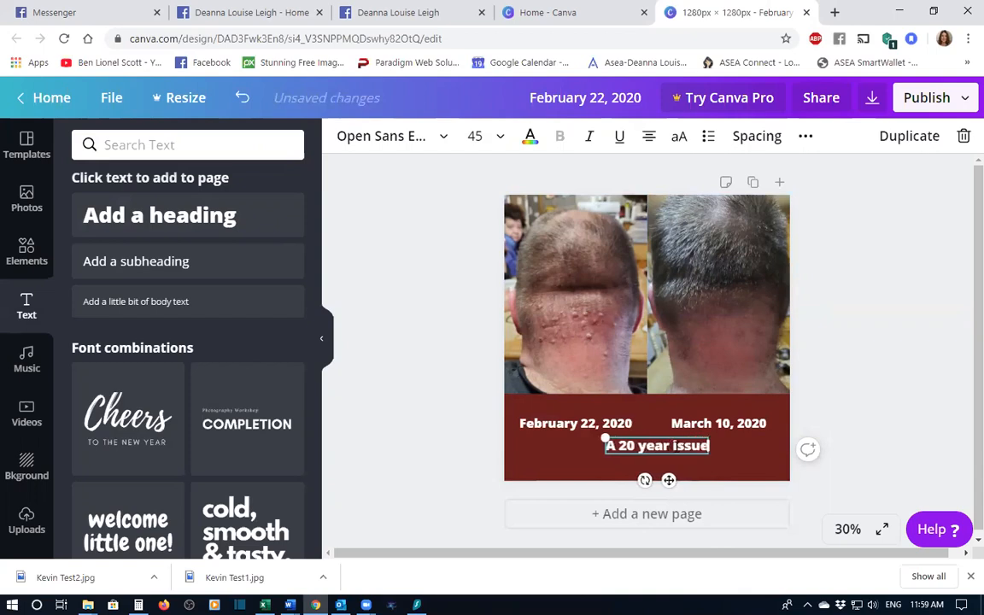
pyautogui.write('being')
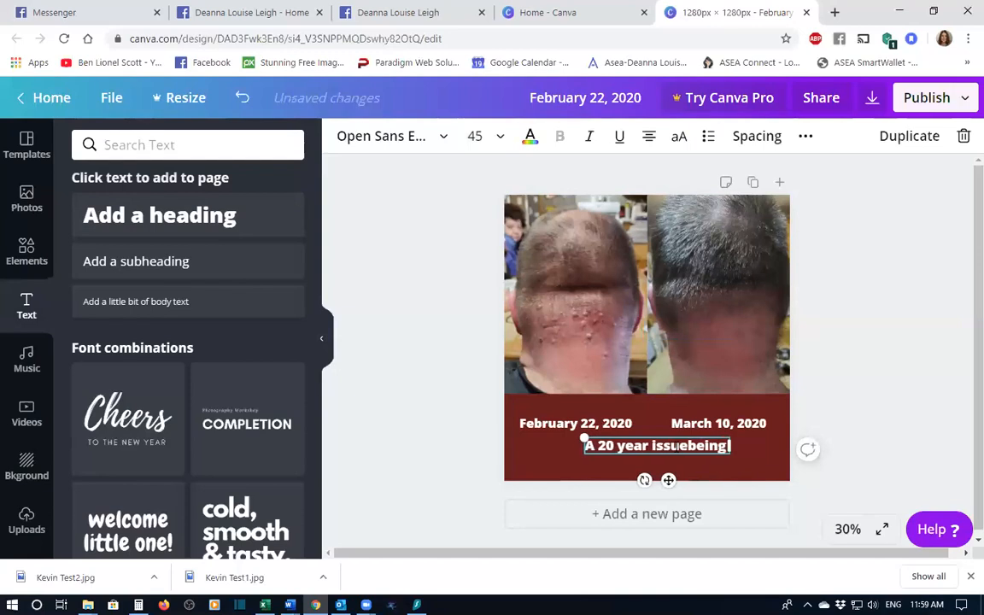
pyautogui.press('BackSpace')
pyautogui.press('BackSpace')
pyautogui.press('BackSpace')
pyautogui.press('BackSpace')
pyautogui.write('bei')
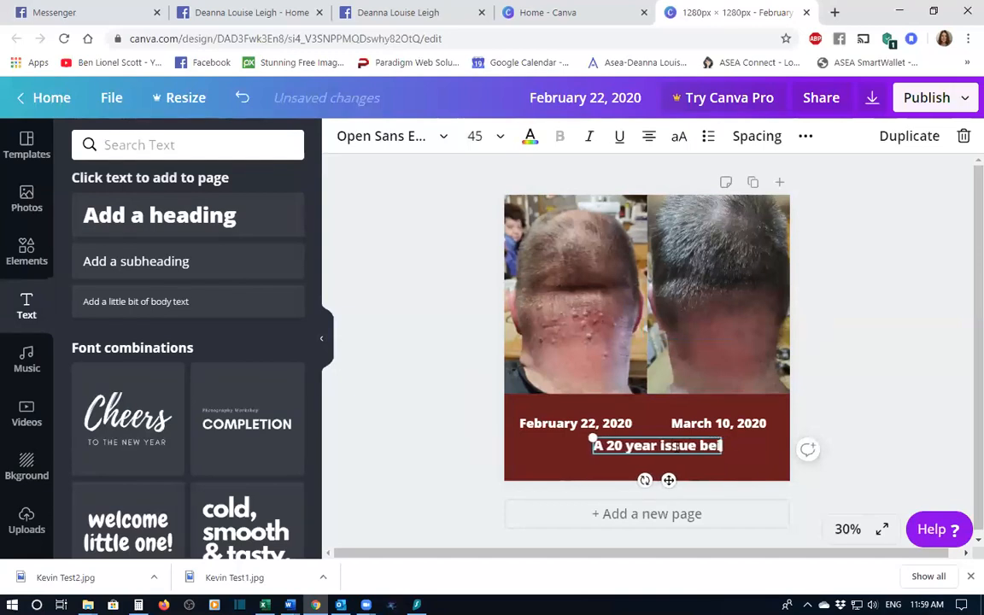
pyautogui.write('ng resolved')
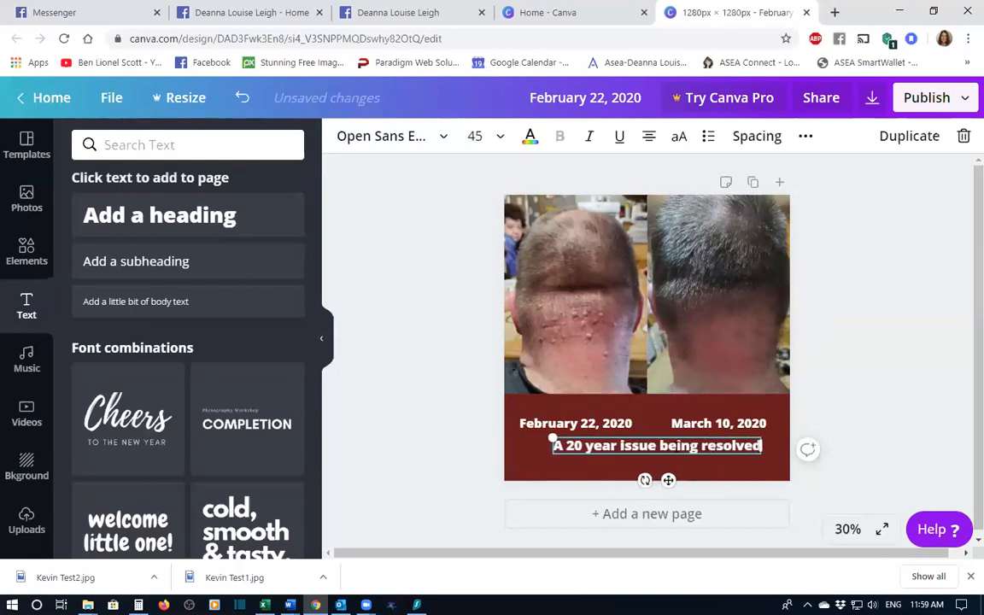
pyautogui.write('!')
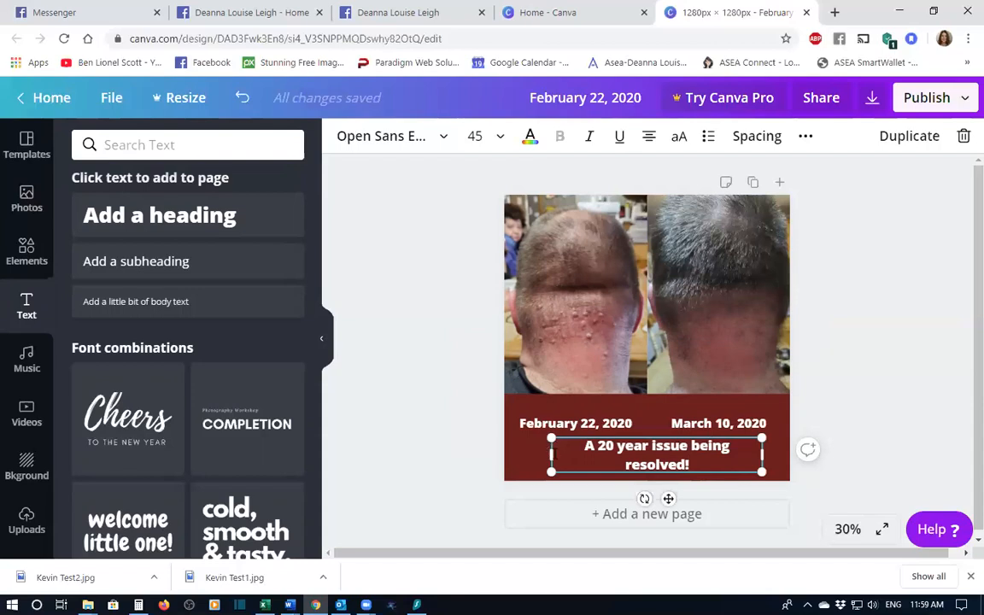
# - Append "!" to the headline, widen its box so it fits on one line, and move it lower in the band
pyautogui.moveTo(529, 459); pyautogui.dragTo(523, 459)
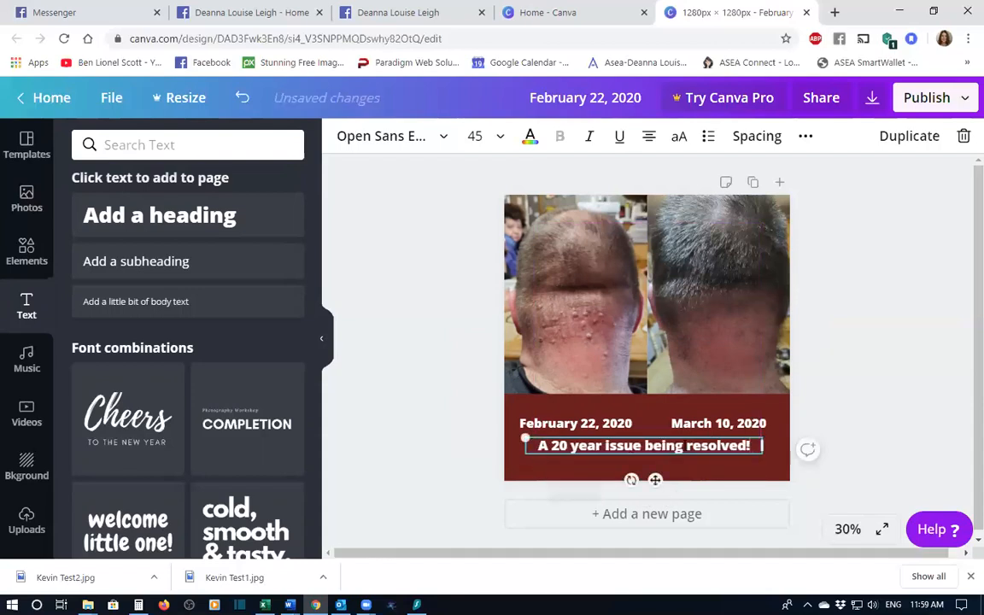
pyautogui.moveTo(634, 437); pyautogui.dragTo(636, 448)
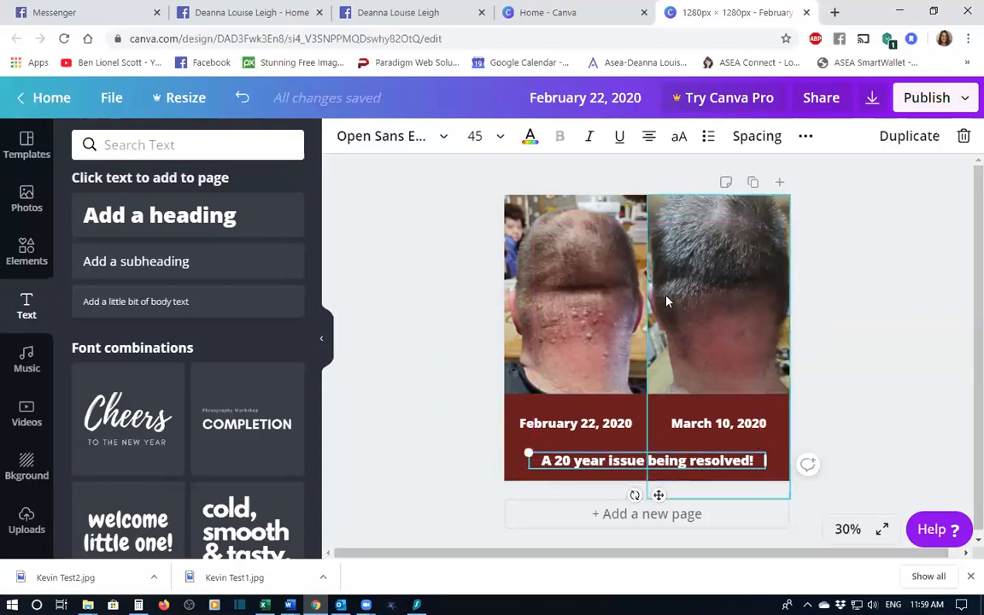
# - Set the headline's font size to 56
pyautogui.click(501, 136)
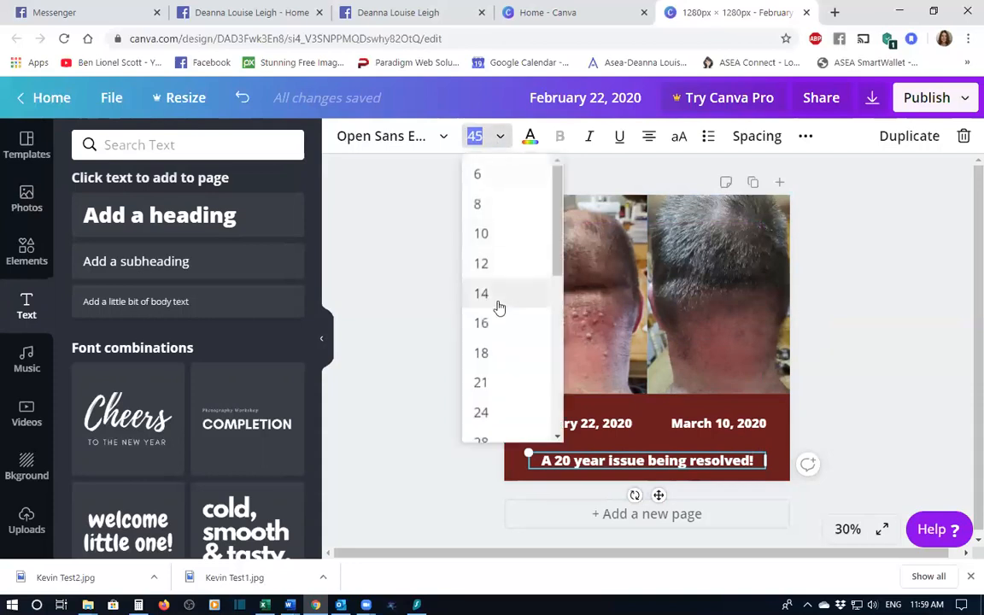
pyautogui.scroll(-4, 500, 308)
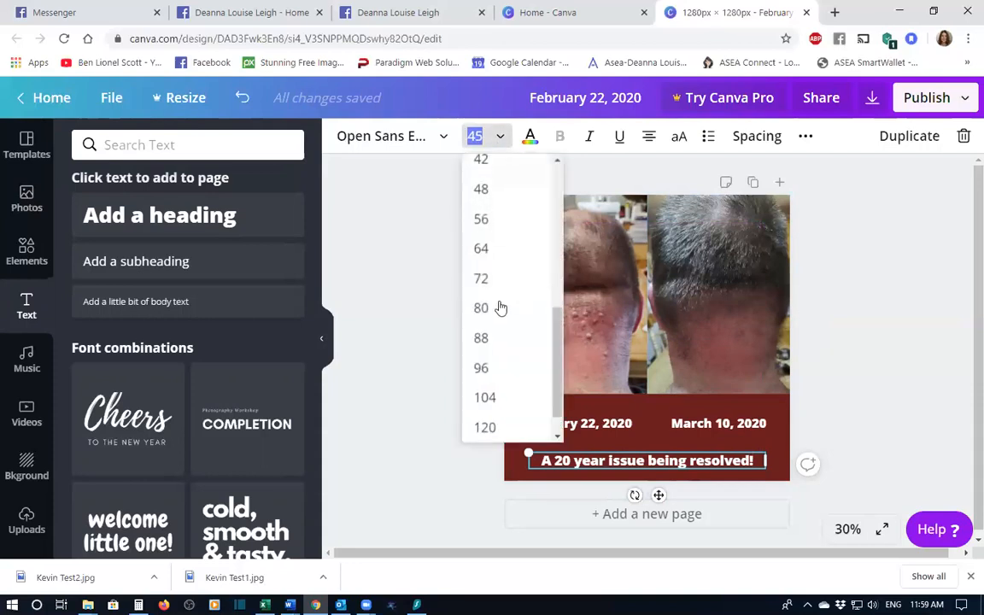
pyautogui.click(500, 192)
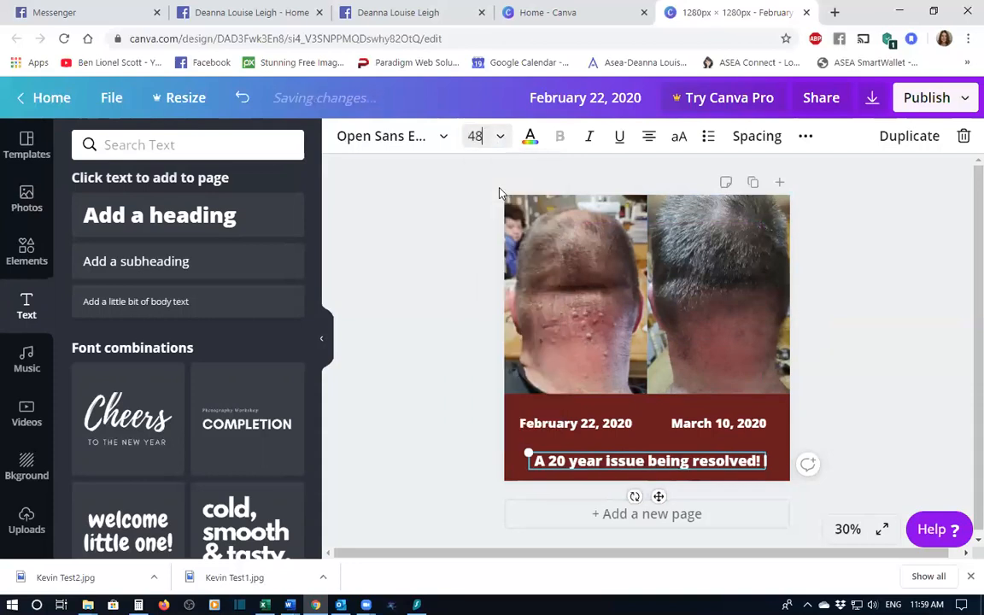
pyautogui.click(501, 137)
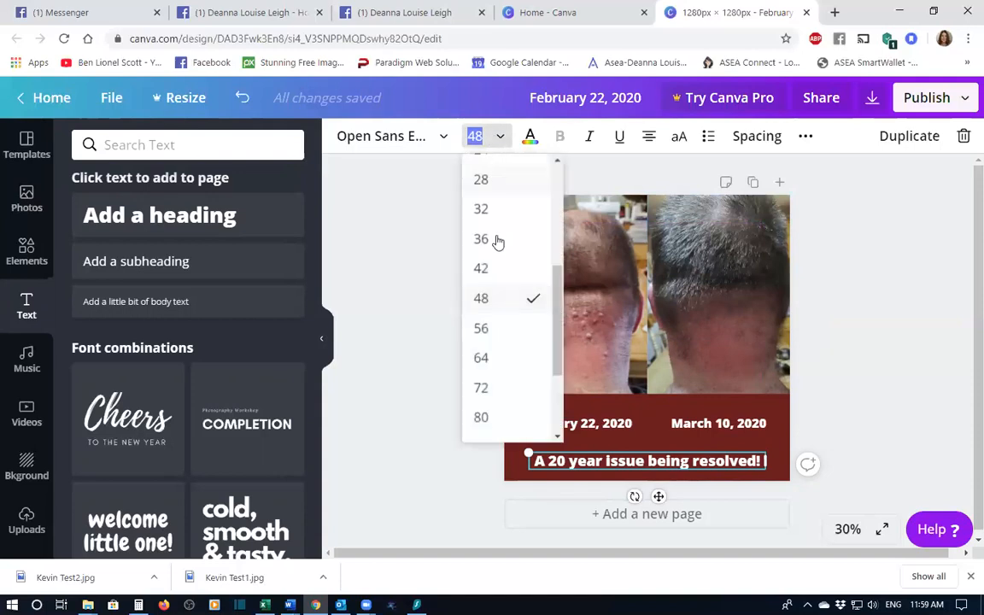
pyautogui.click(496, 330)
# - Widen the headline's box to span the band and position it beneath the two dates
pyautogui.moveTo(535, 476); pyautogui.dragTo(501, 465)
pyautogui.moveTo(563, 451)
pyautogui.mouseDown()
pyautogui.moveTo(600, 450)
pyautogui.moveTo(577, 448)
pyautogui.mouseUp()
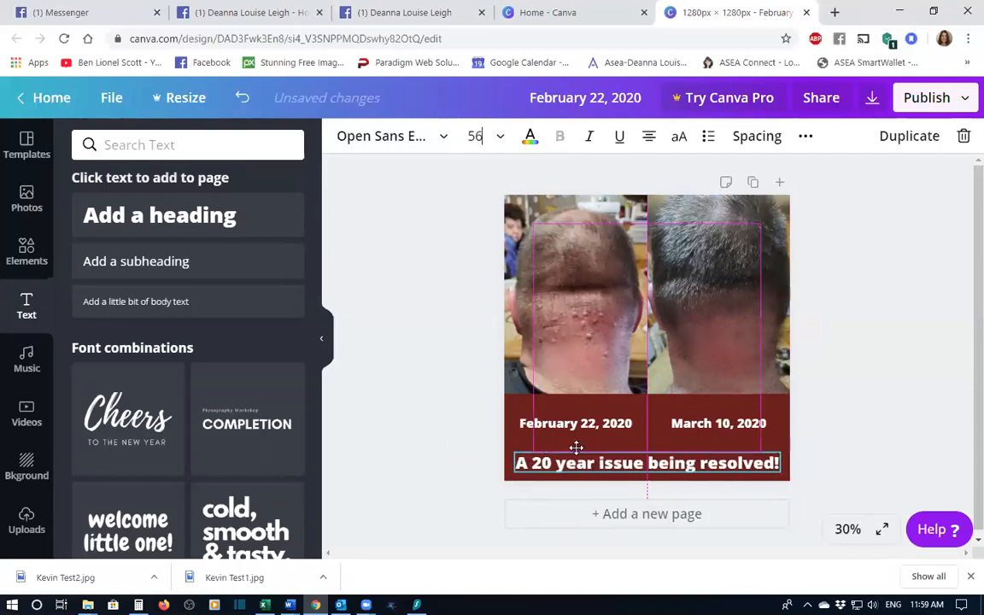
pyautogui.moveTo(577, 444); pyautogui.dragTo(575, 442)
pyautogui.click(709, 401)
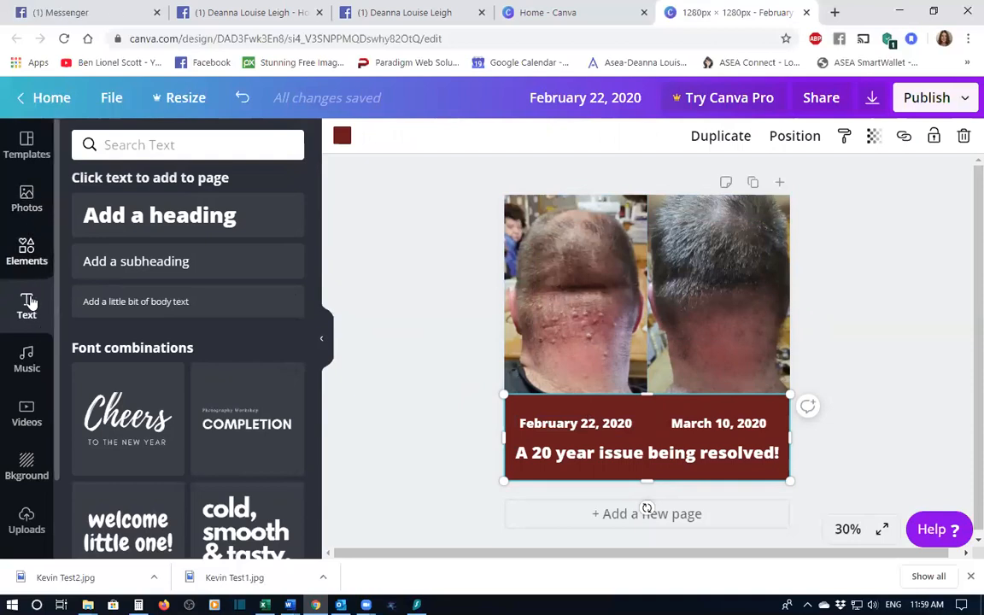
# - Search the elements for lines and add a straight arrow line to the design
pyautogui.click(26, 252)
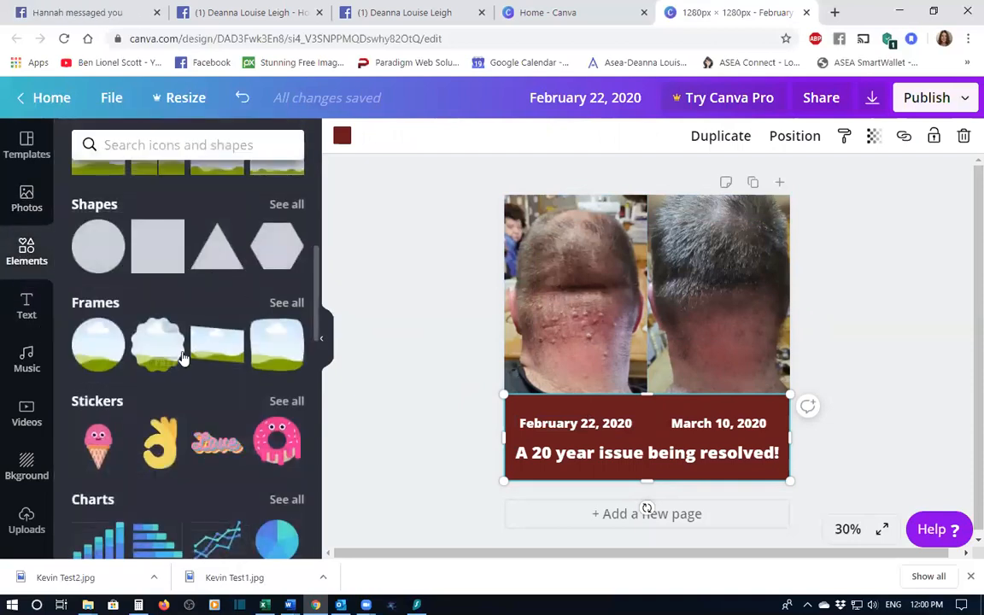
pyautogui.scroll(-4, 182, 358)
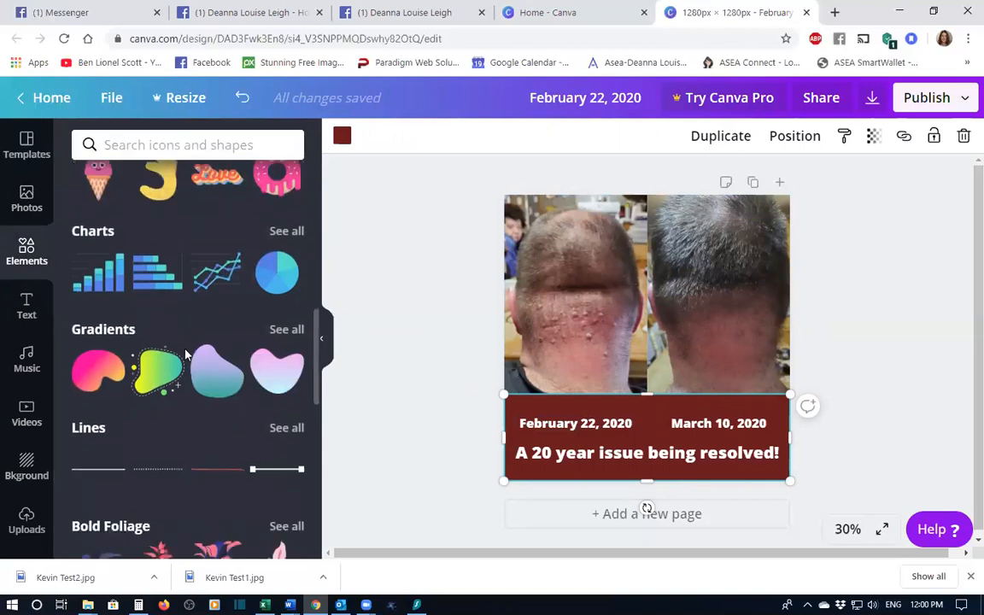
pyautogui.click(92, 324)
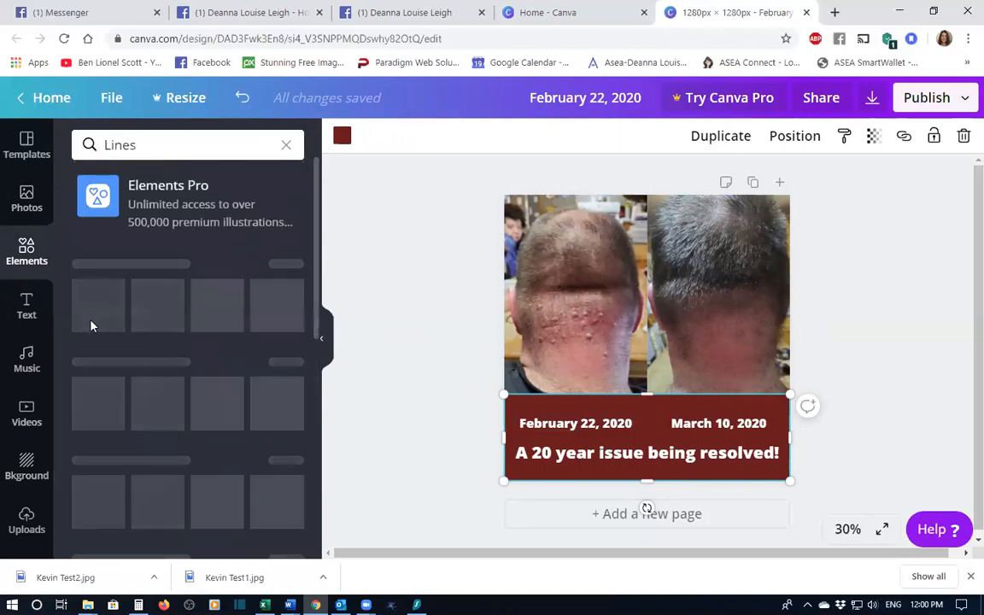
pyautogui.scroll(-2, 211, 423)
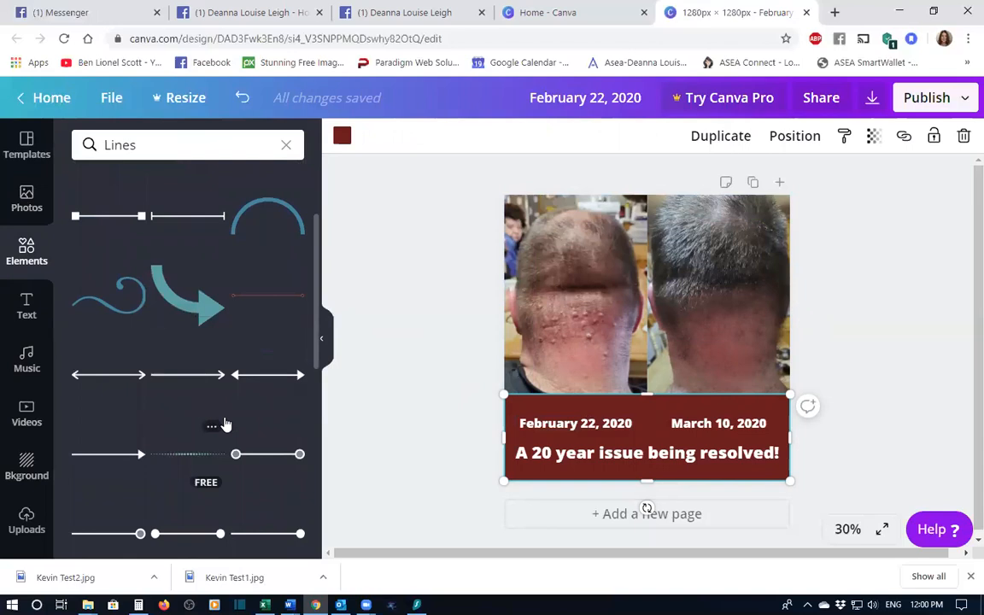
pyautogui.scroll(-1, 223, 424)
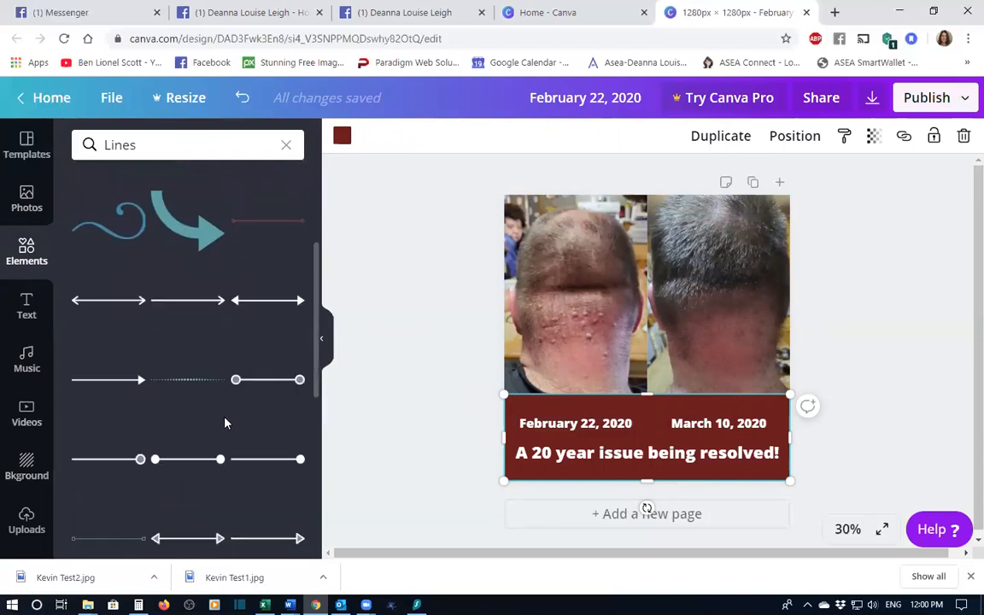
pyautogui.click(254, 544)
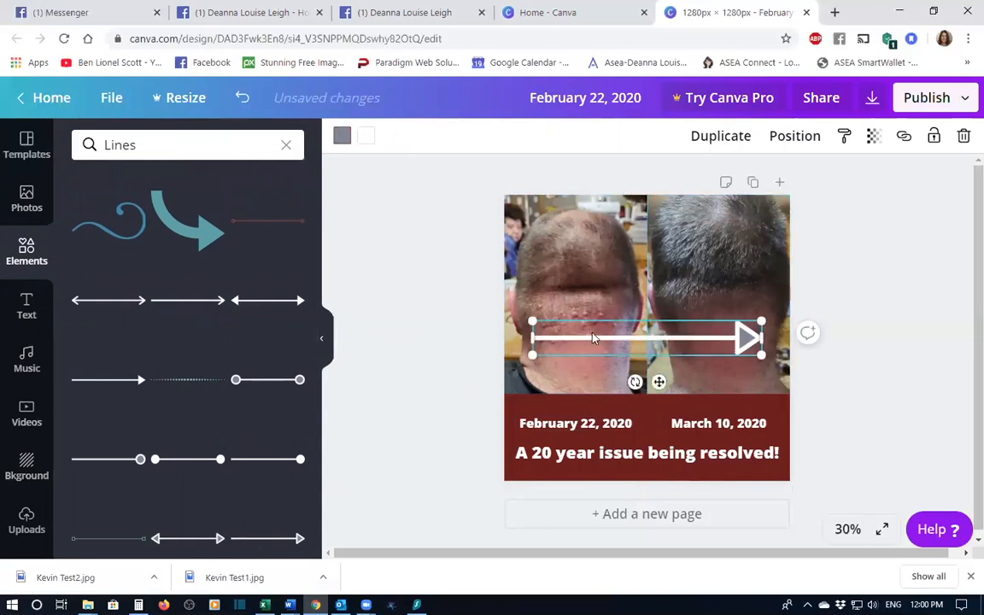
# - Recolour the arrow's line with the dark red document colour, then shorten it and turn it upright above the February date
pyautogui.click(342, 137)
pyautogui.click(86, 292)
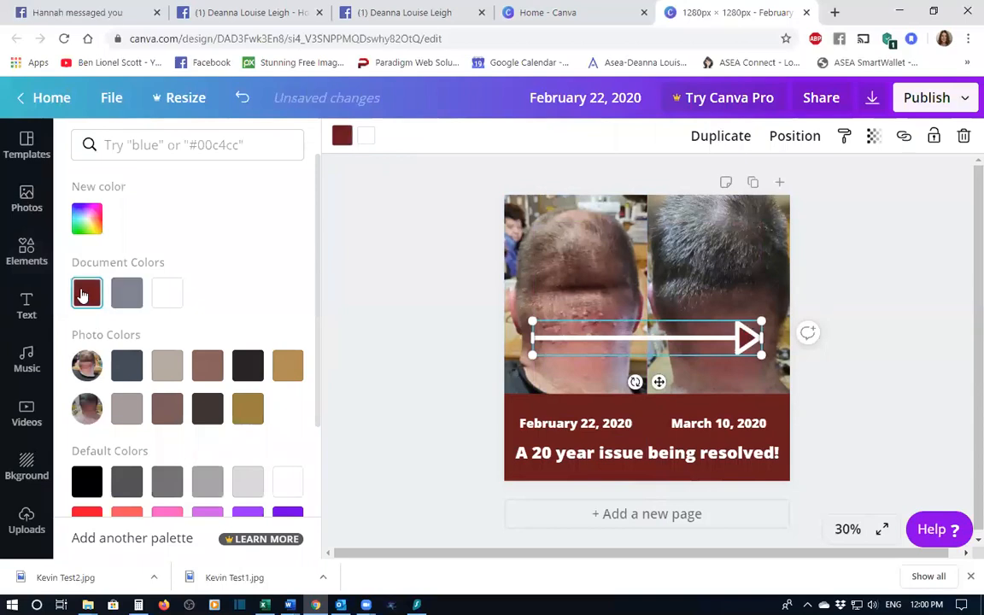
pyautogui.moveTo(532, 339); pyautogui.dragTo(689, 339)
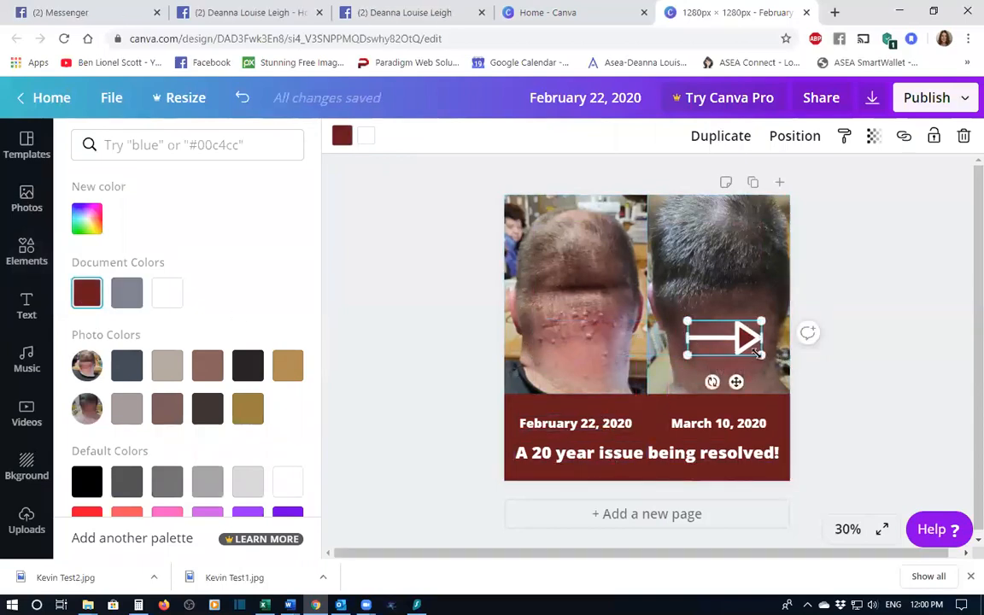
pyautogui.moveTo(757, 352); pyautogui.dragTo(576, 400)
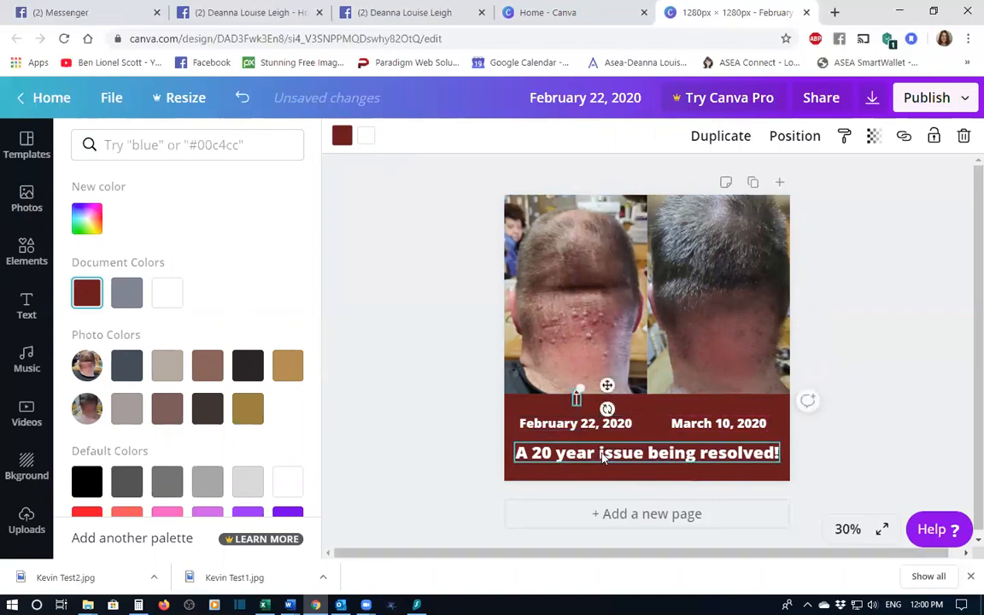
# - Move the headline and both date labels slightly lower in the red band
pyautogui.click(602, 455)
pyautogui.moveTo(602, 455); pyautogui.dragTo(602, 464)
pyautogui.click(578, 424)
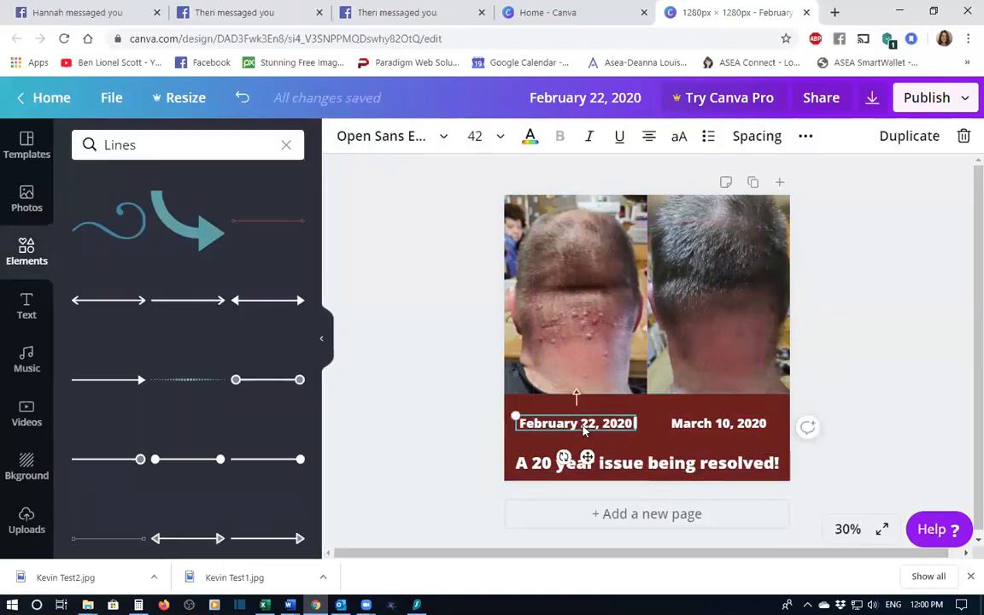
pyautogui.moveTo(578, 425); pyautogui.dragTo(582, 433)
pyautogui.click(718, 423)
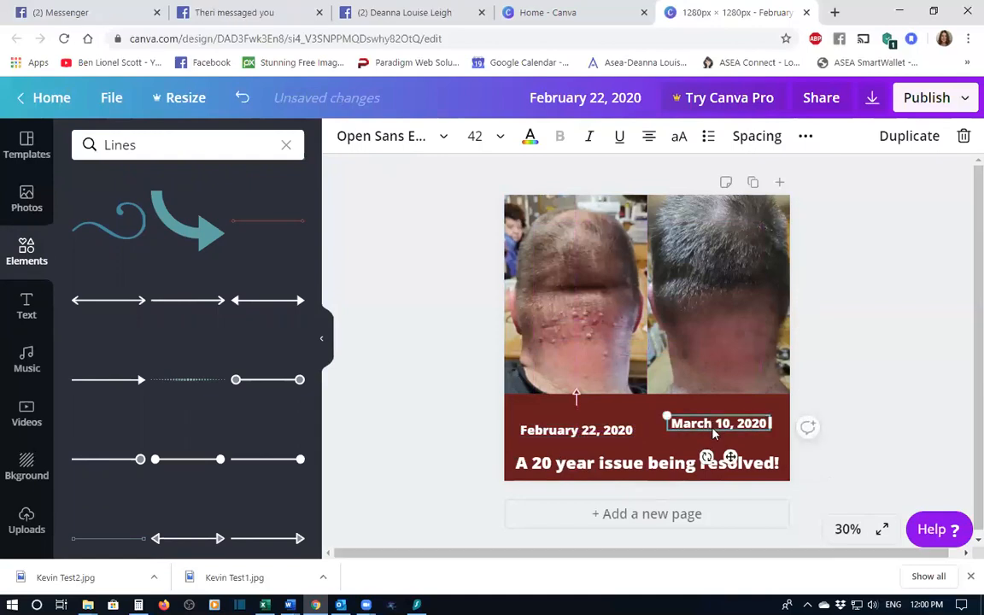
pyautogui.moveTo(678, 413); pyautogui.dragTo(677, 421)
# - Move the arrow down onto the band, duplicate it, and place the copy above the March 10, 2020 date
pyautogui.click(577, 398)
pyautogui.moveTo(577, 398); pyautogui.dragTo(577, 414)
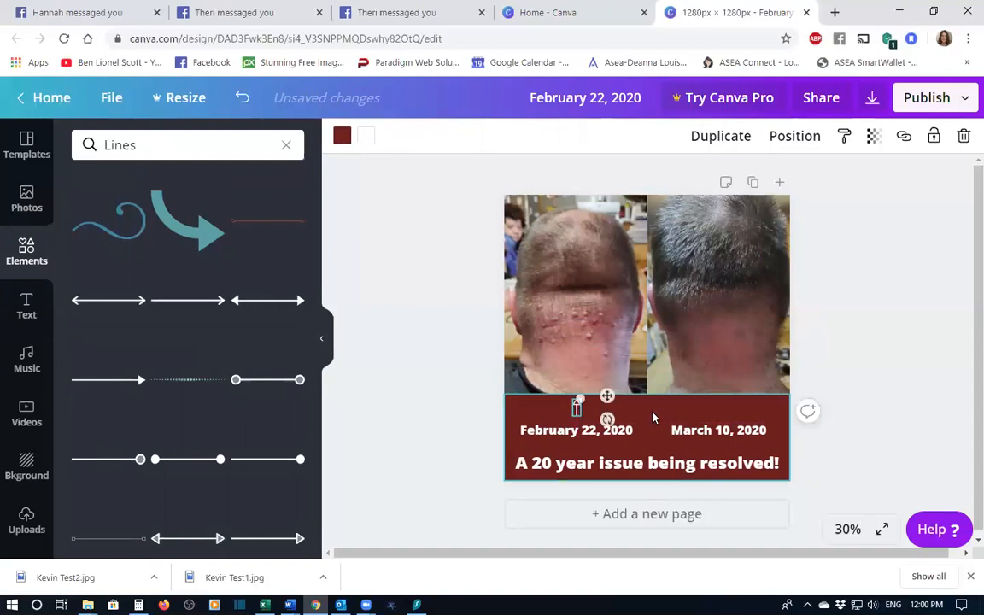
pyautogui.click(722, 139)
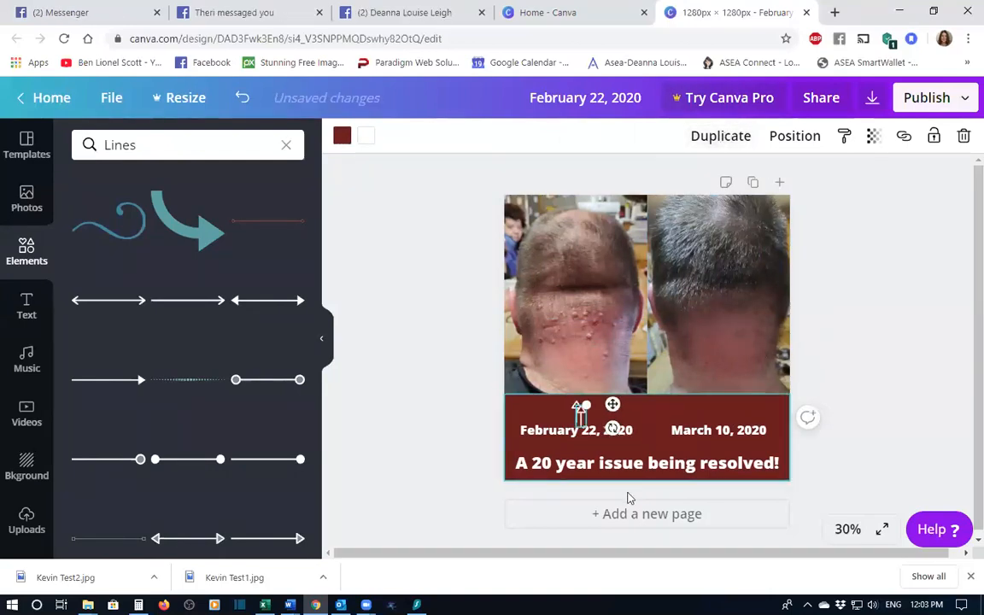
pyautogui.moveTo(582, 408); pyautogui.dragTo(729, 412)
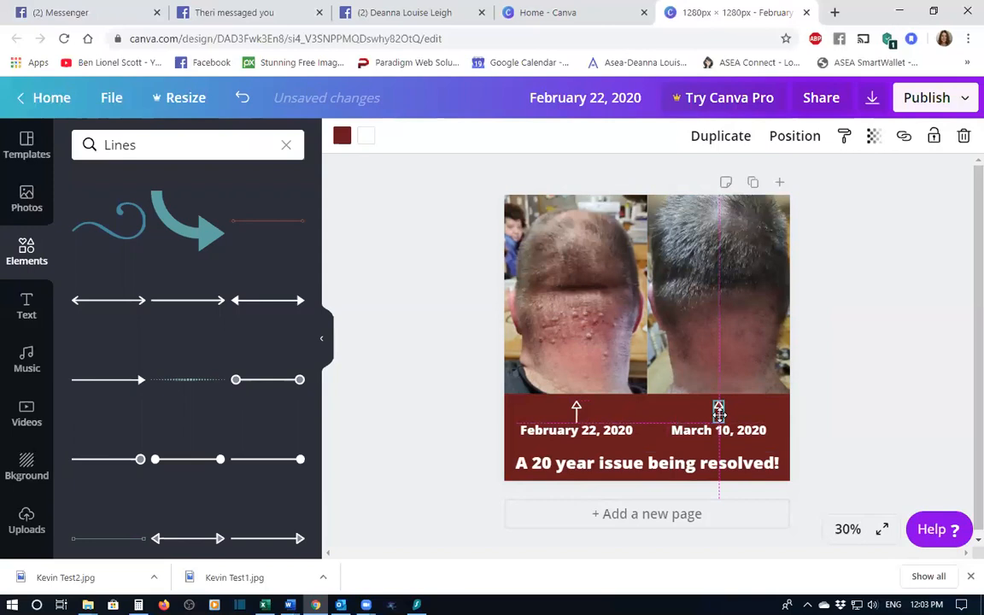
pyautogui.moveTo(718, 413); pyautogui.dragTo(719, 412)
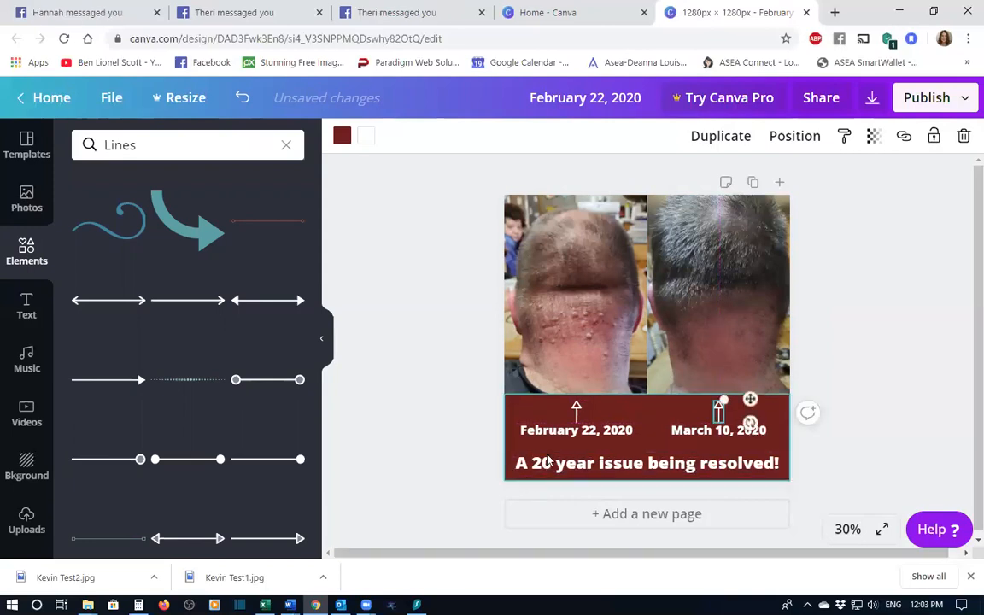
pyautogui.click(570, 410)
pyautogui.moveTo(570, 412); pyautogui.dragTo(581, 411)
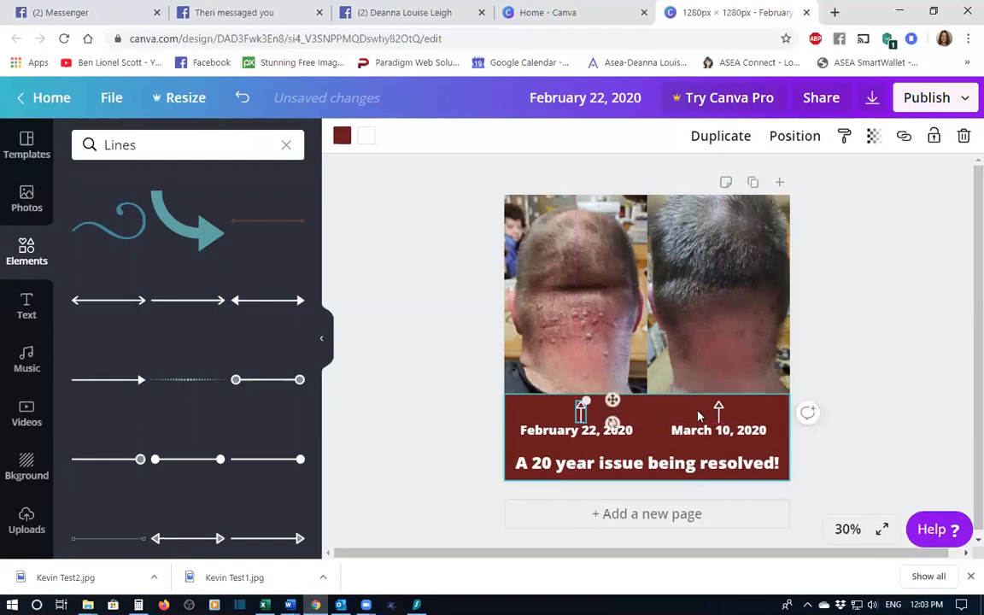
pyautogui.click(921, 409)
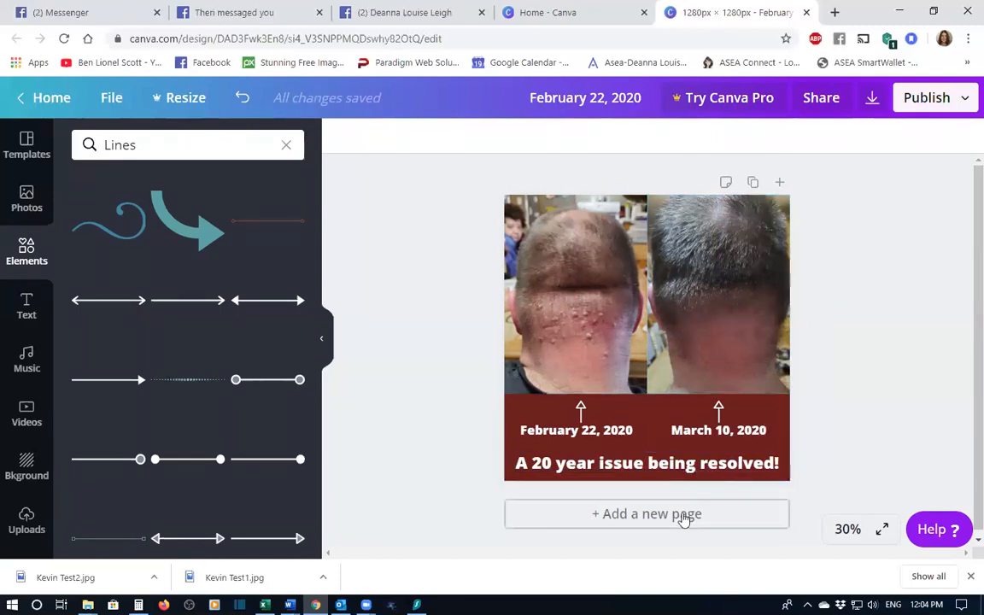
# - Open the download options for the design and close the panel
pyautogui.click(949, 100)
pyautogui.click(815, 180)
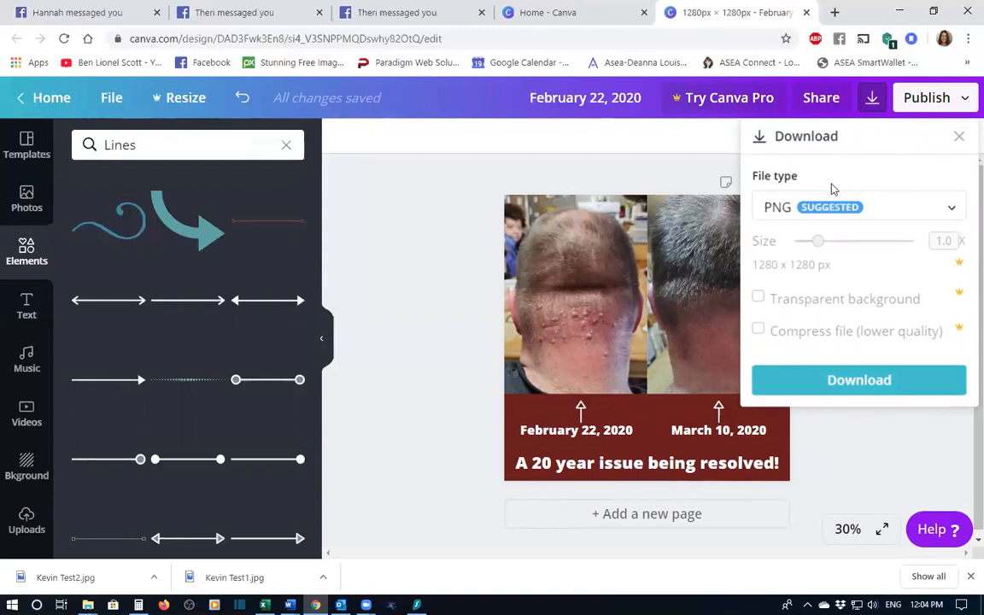
pyautogui.click(847, 471)
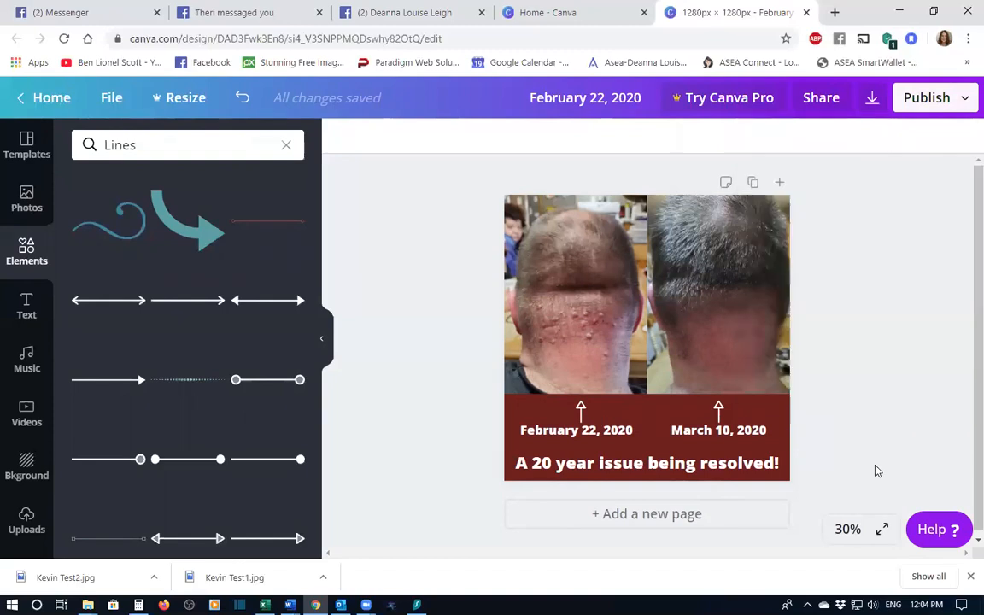